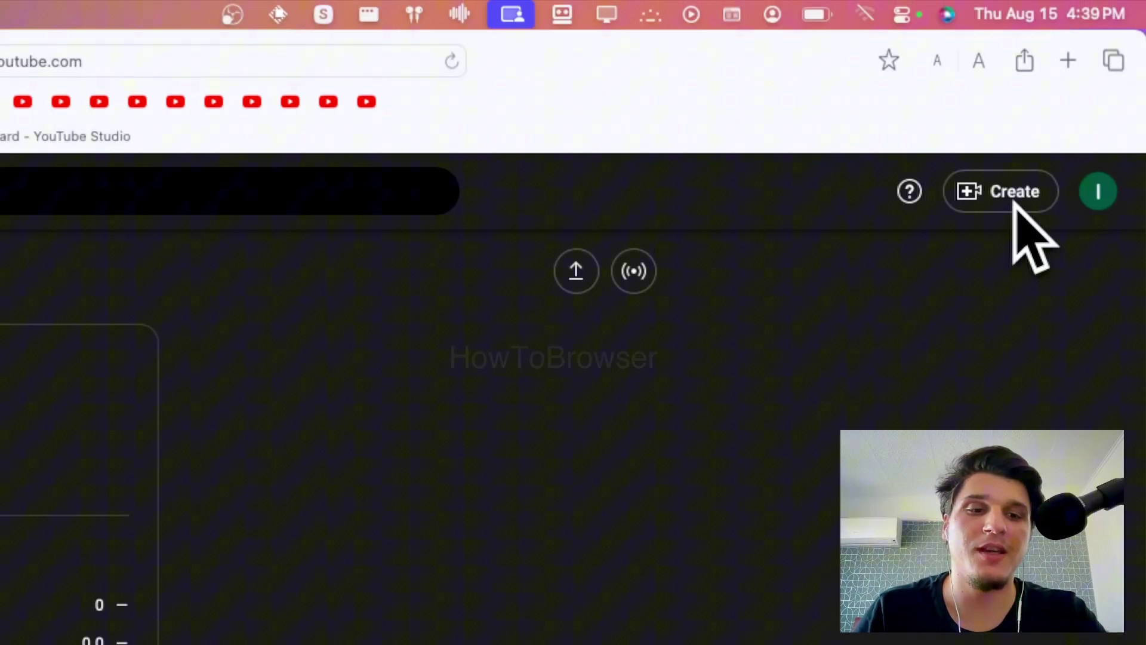
# Start a live stream via Create > Go live and request live streaming access.
pyautogui.click(1010, 203)
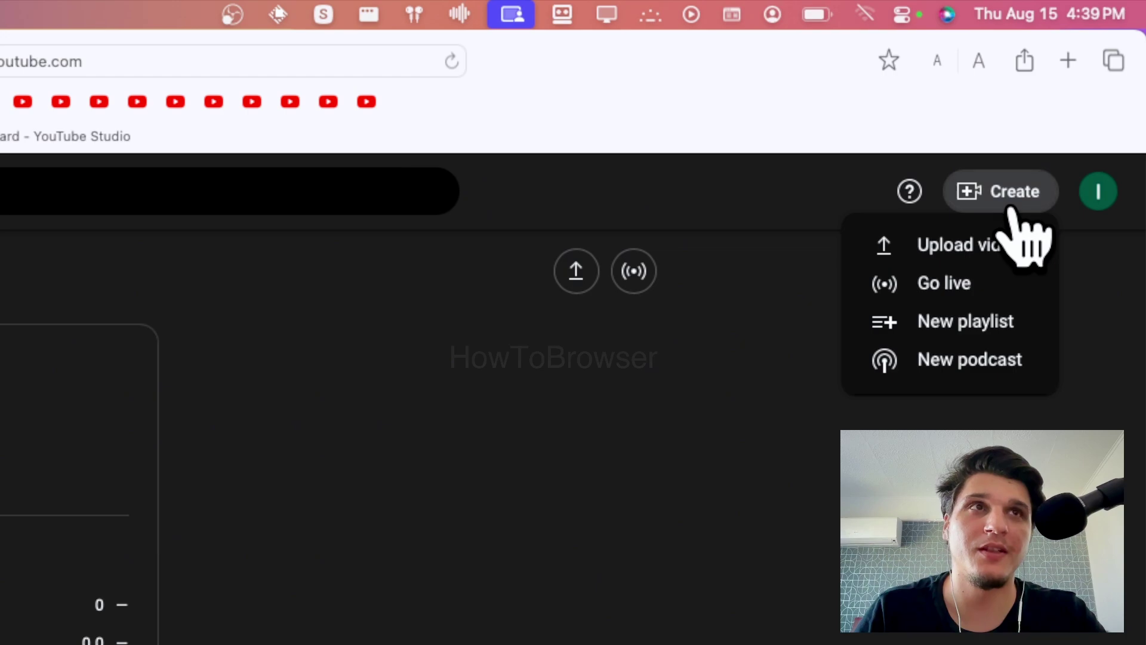
pyautogui.click(993, 279)
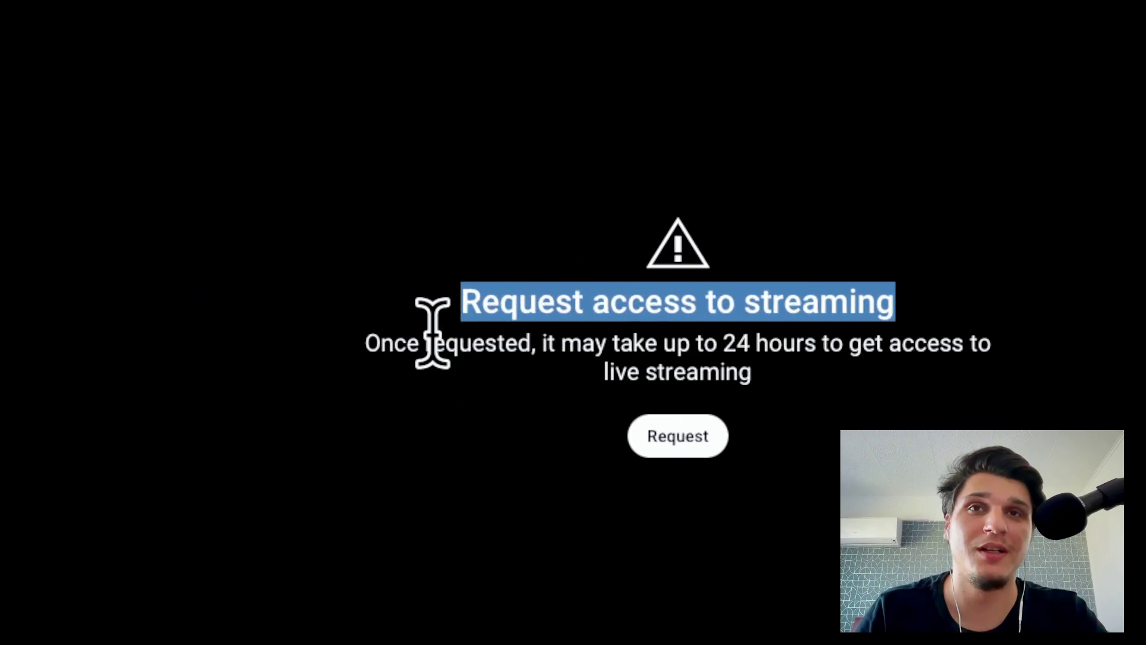
pyautogui.moveTo(366, 344); pyautogui.dragTo(707, 344)
pyautogui.moveTo(597, 325); pyautogui.dragTo(865, 355)
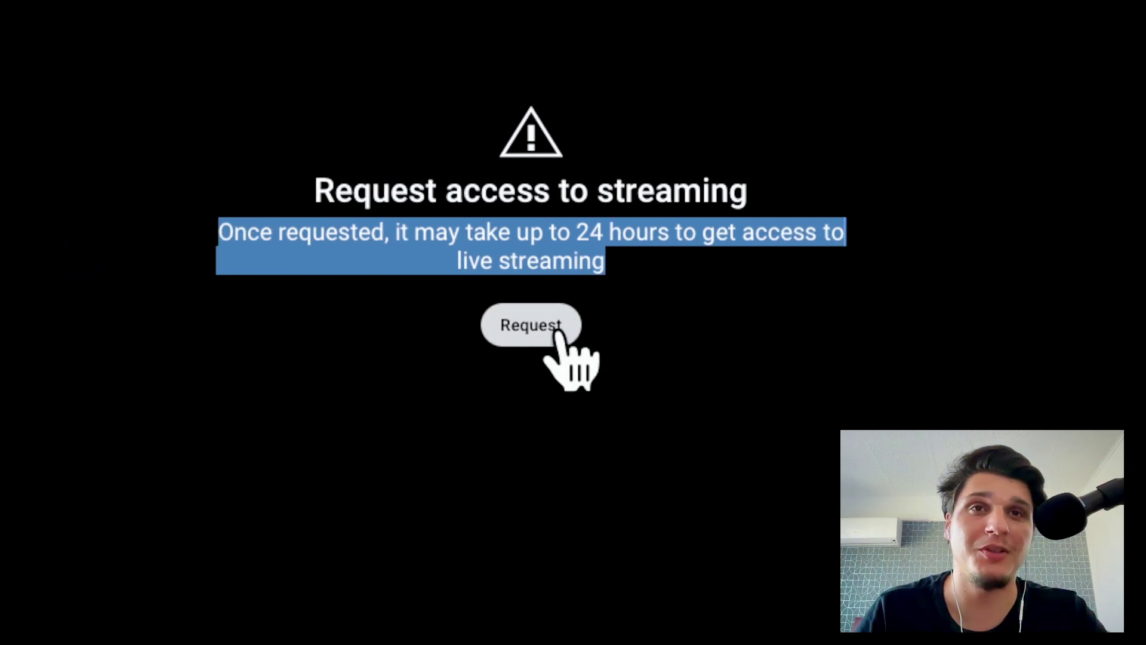
pyautogui.click(558, 330)
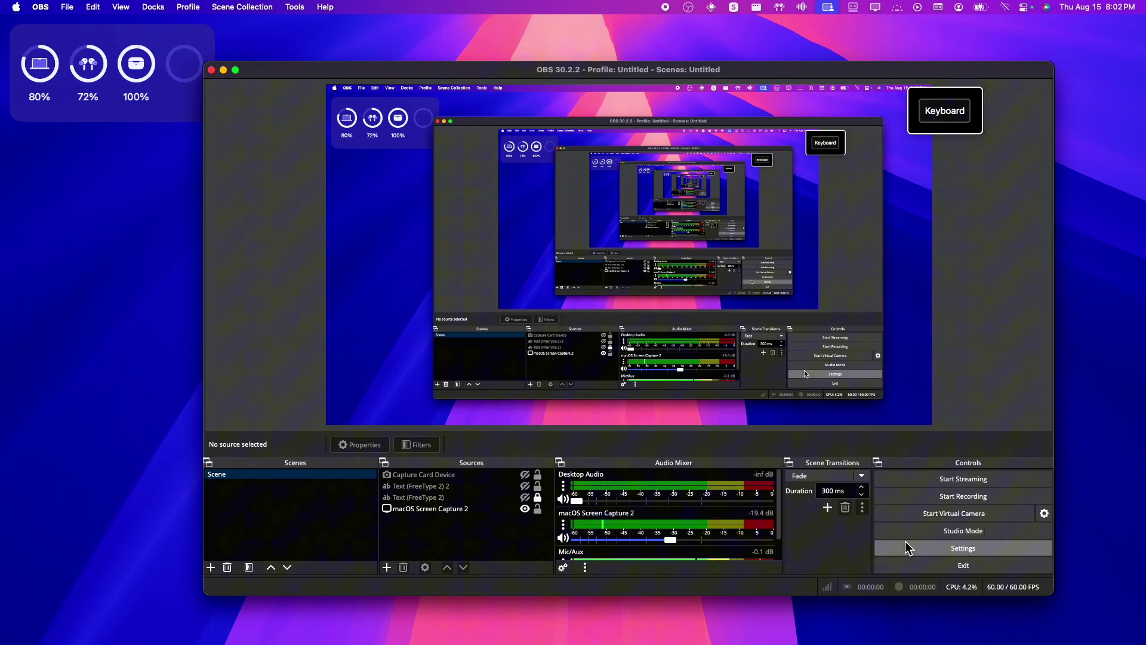
# Connect the YouTube account in Stream settings and enable ignoring service setting recommendations.
pyautogui.click(904, 542)
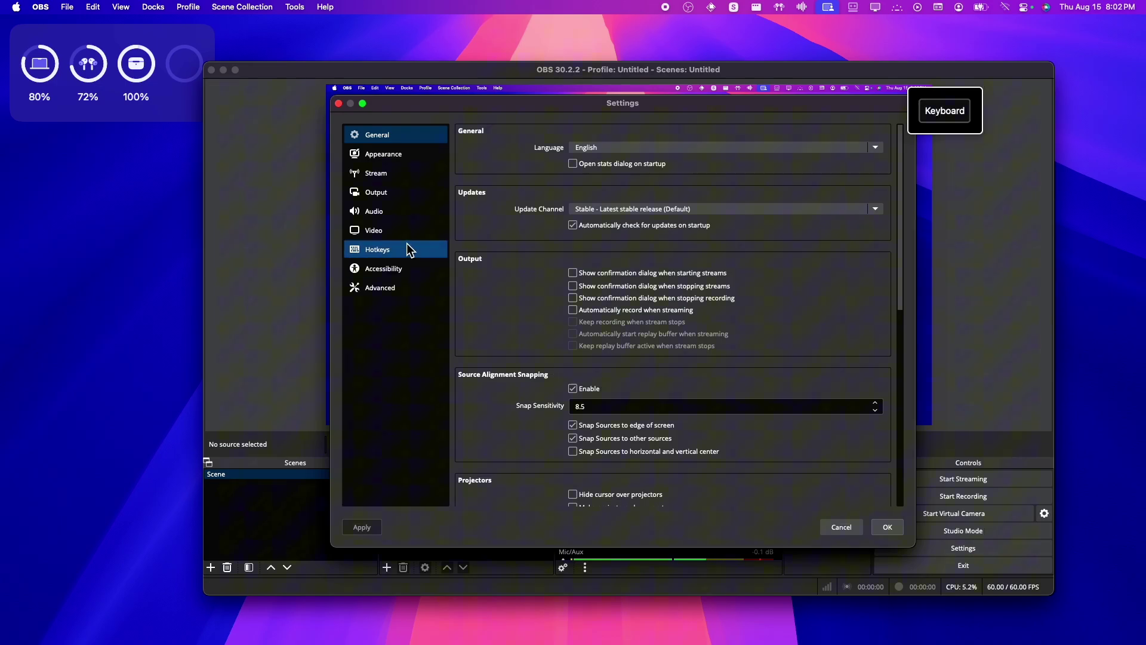
pyautogui.click(405, 173)
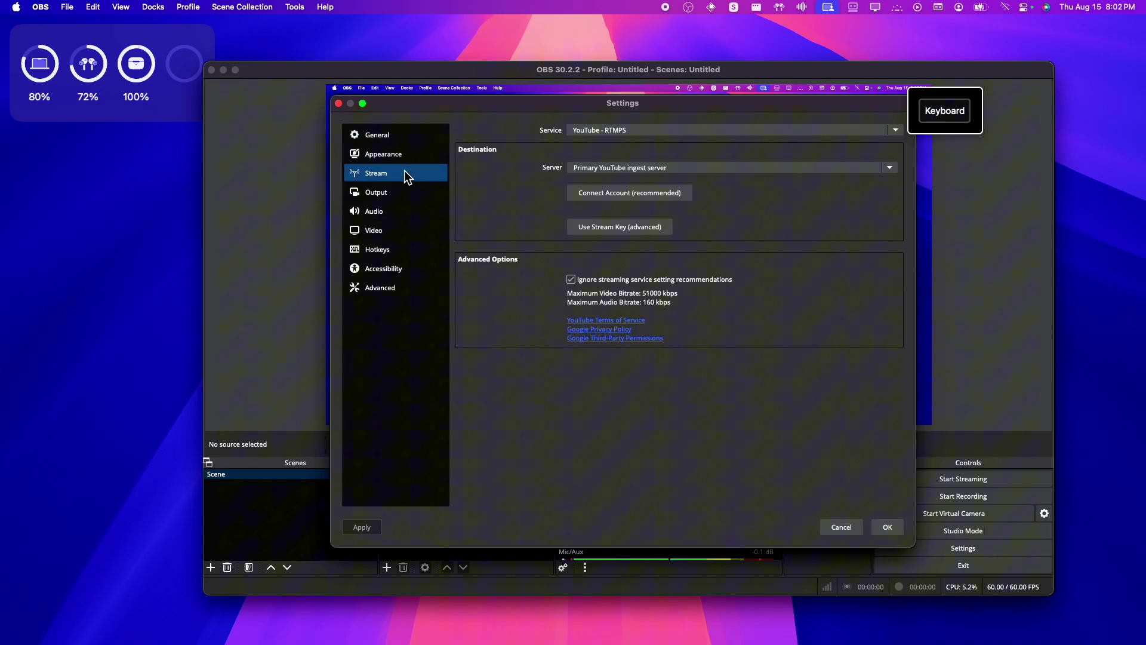
pyautogui.click(585, 193)
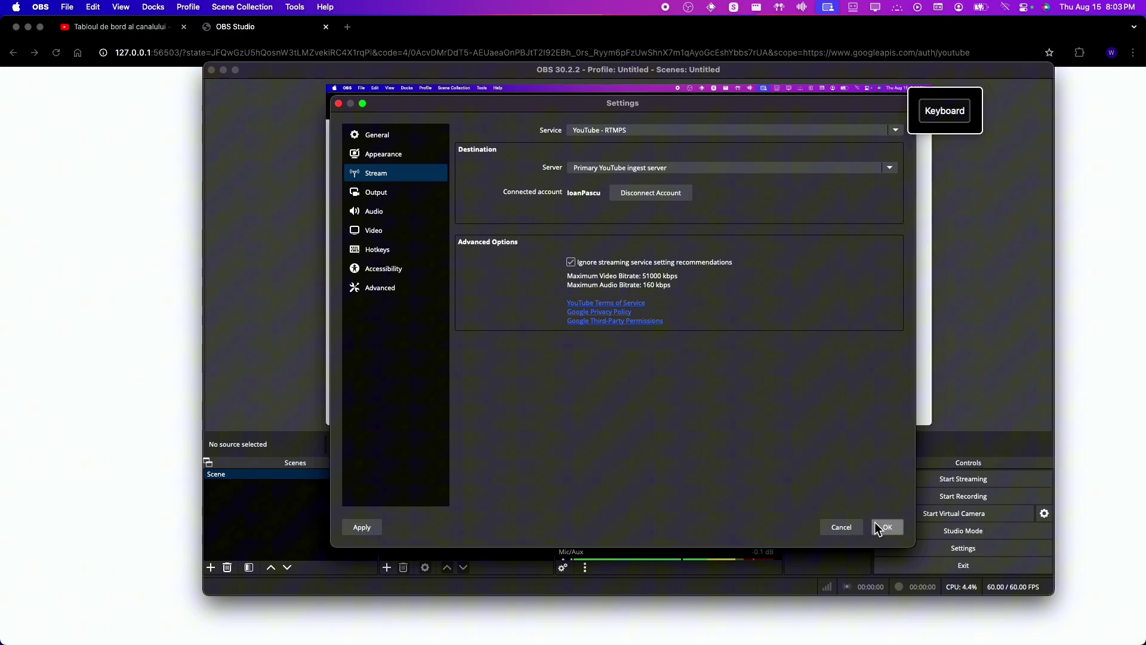
pyautogui.click(572, 263)
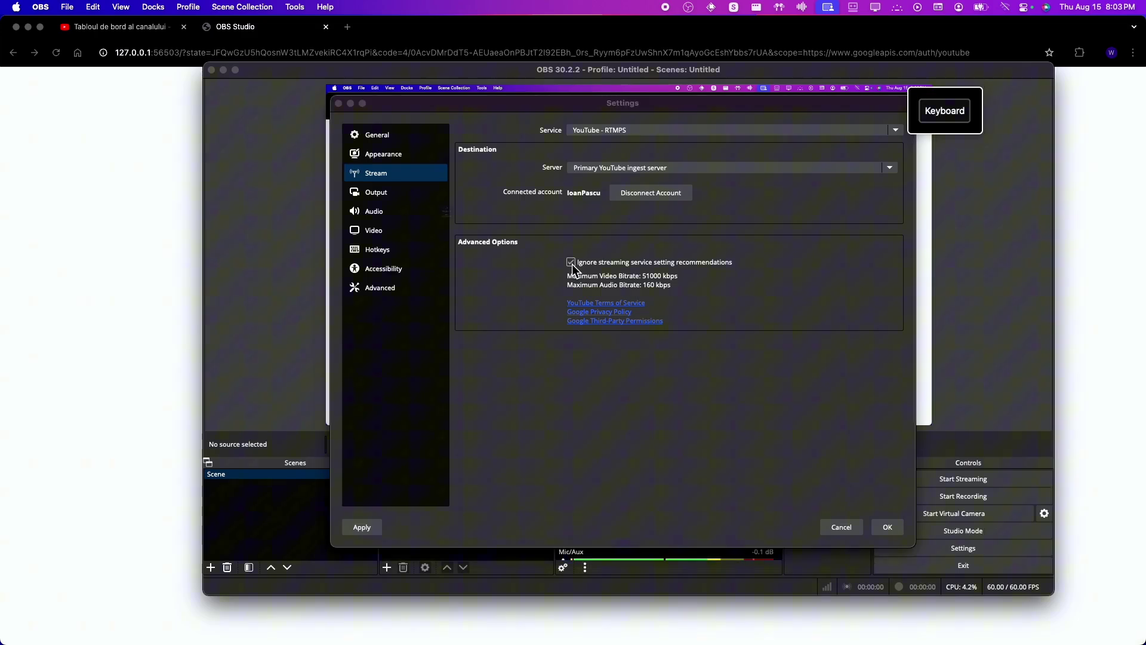
pyautogui.click(482, 272)
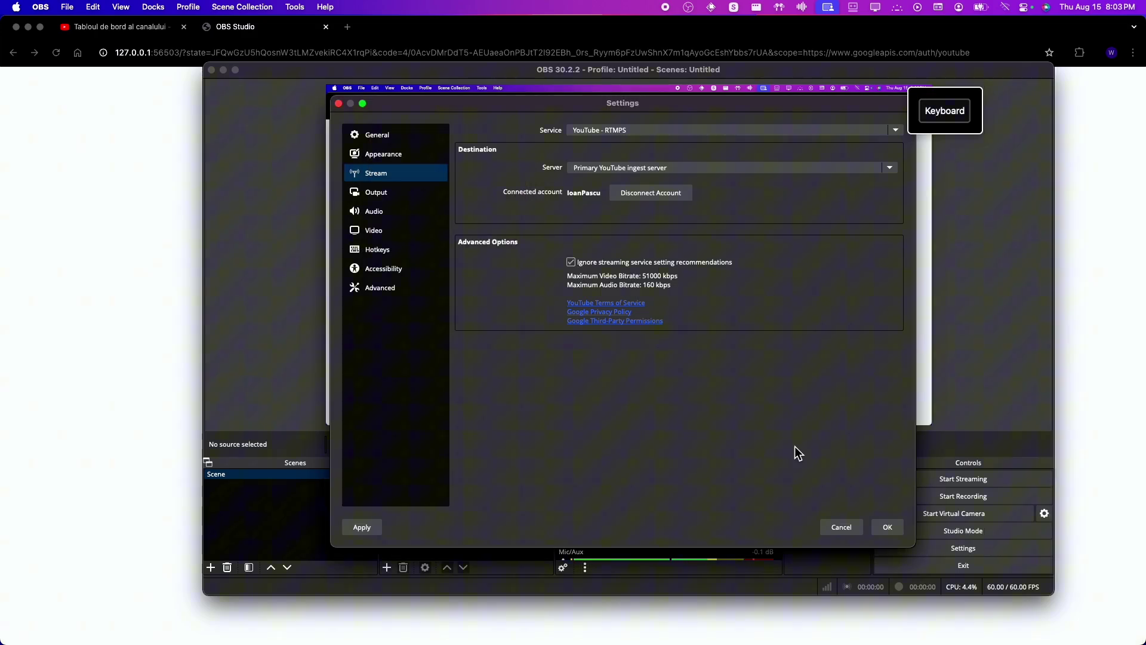
# Save the settings, close the Keyboard Viewer, and dock the YouTube Chat window on the left.
pyautogui.click(885, 527)
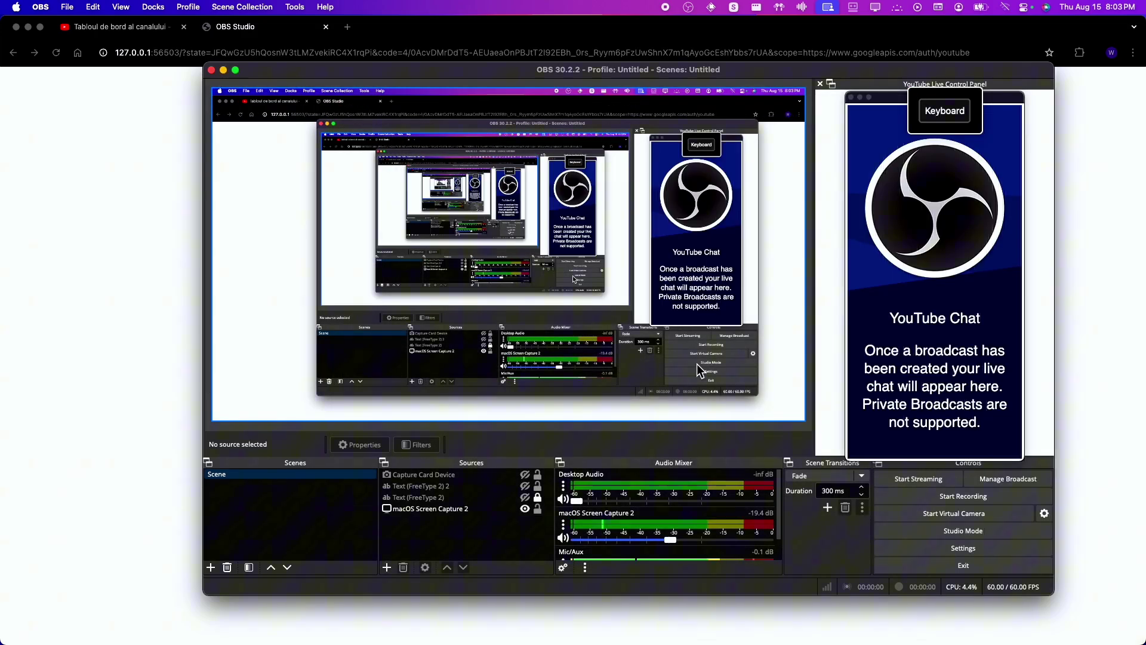
pyautogui.click(944, 110)
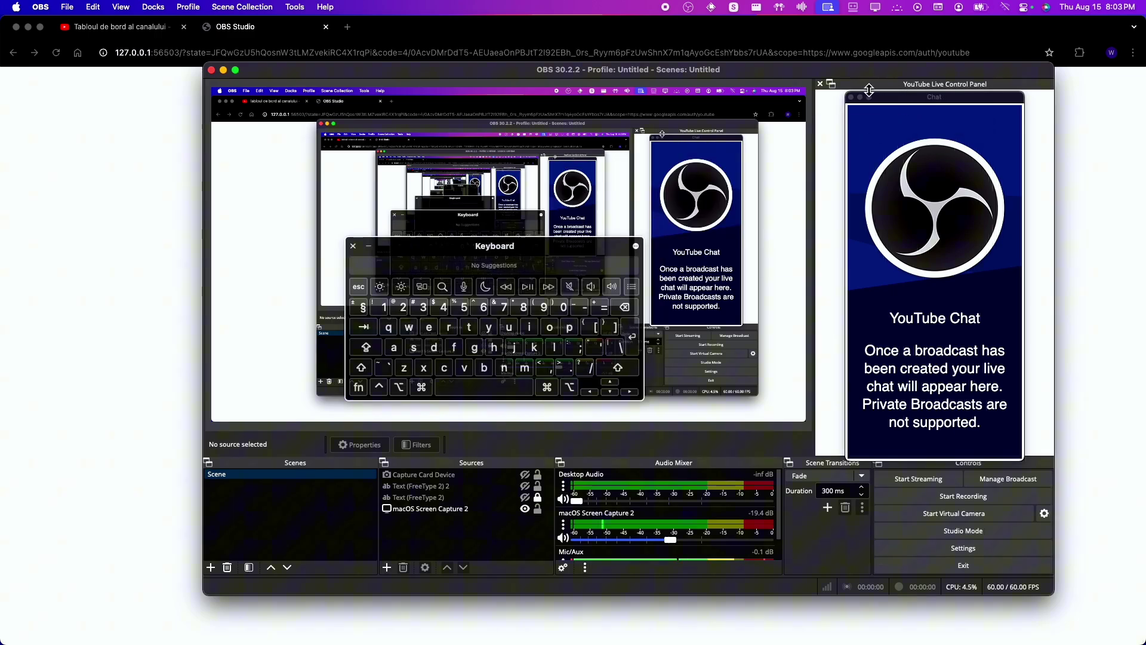
pyautogui.click(354, 247)
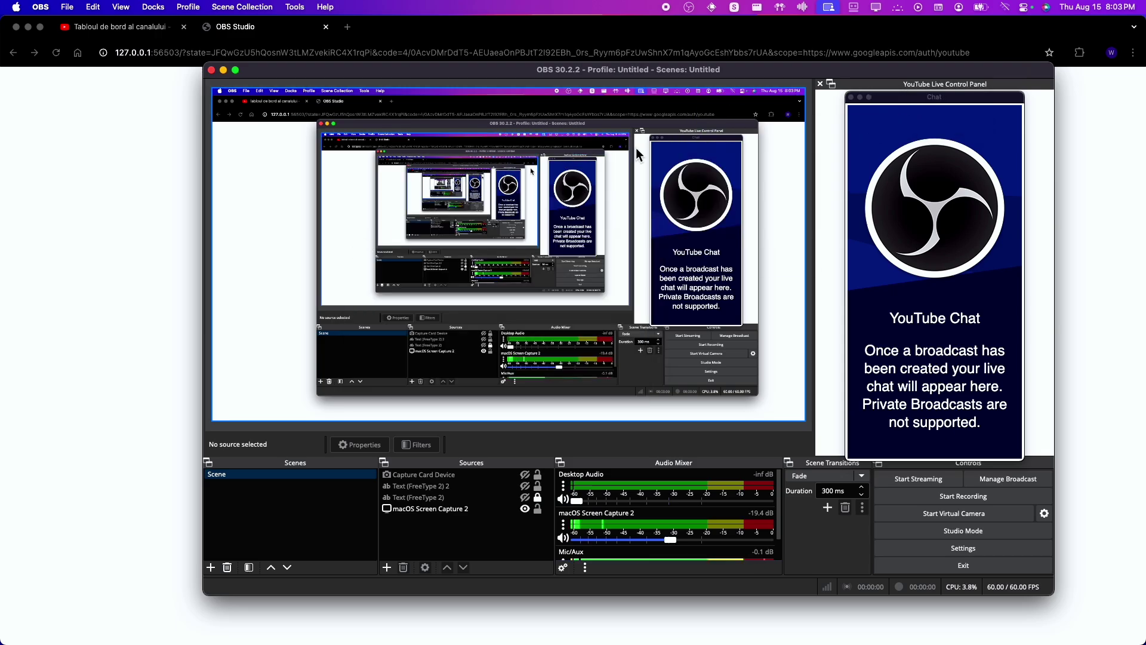
pyautogui.click(887, 100)
pyautogui.moveTo(880, 98); pyautogui.dragTo(236, 111)
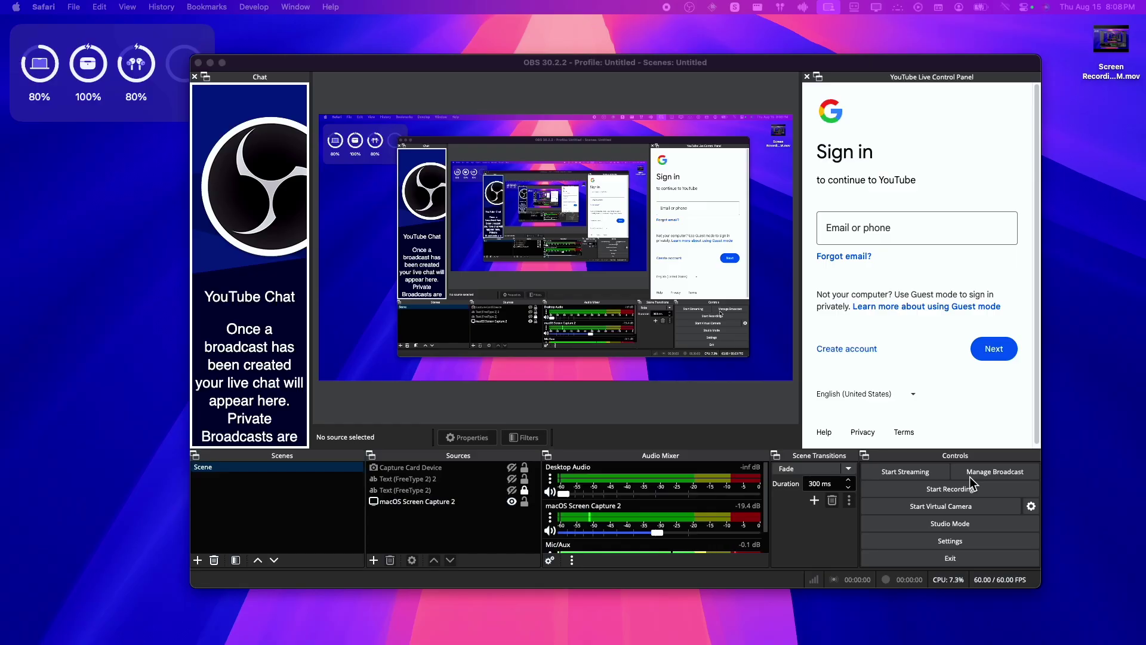
# Open the YouTube broadcast setup with title 'My Broadcast' and privacy left at Public.
pyautogui.click(970, 476)
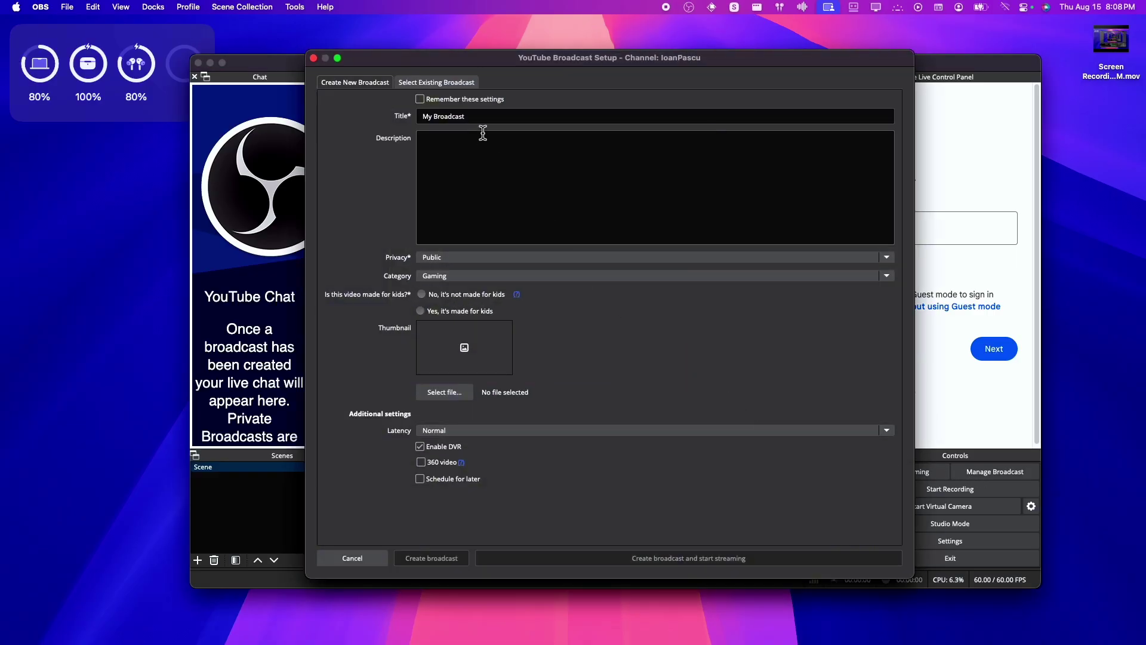
pyautogui.moveTo(481, 118); pyautogui.dragTo(408, 124)
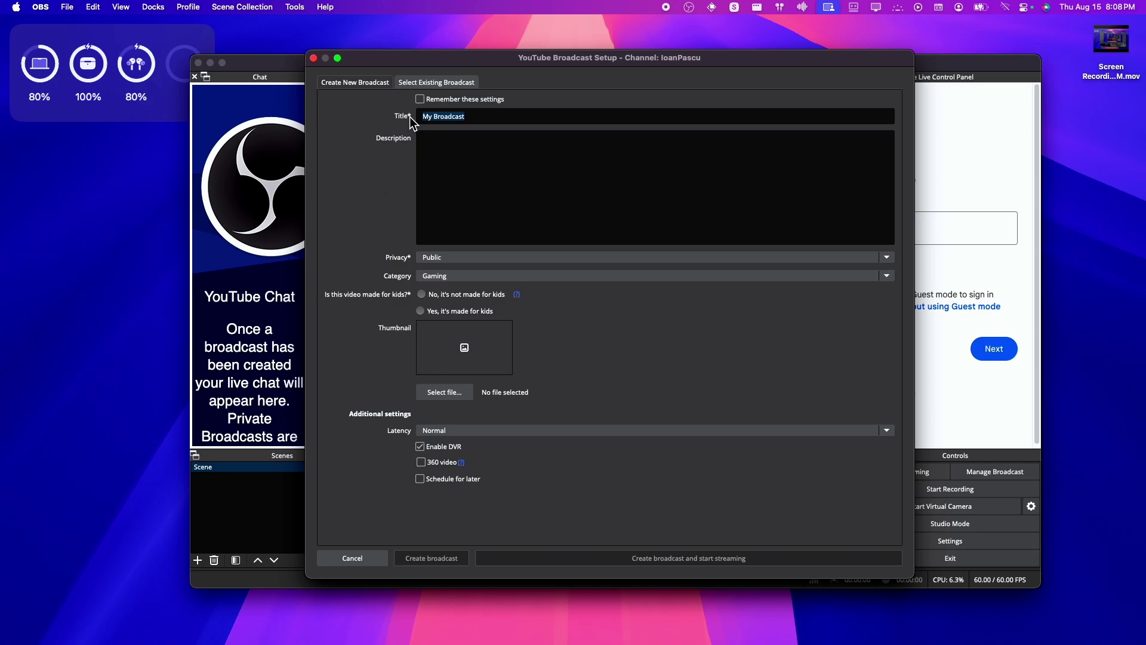
pyautogui.click(461, 165)
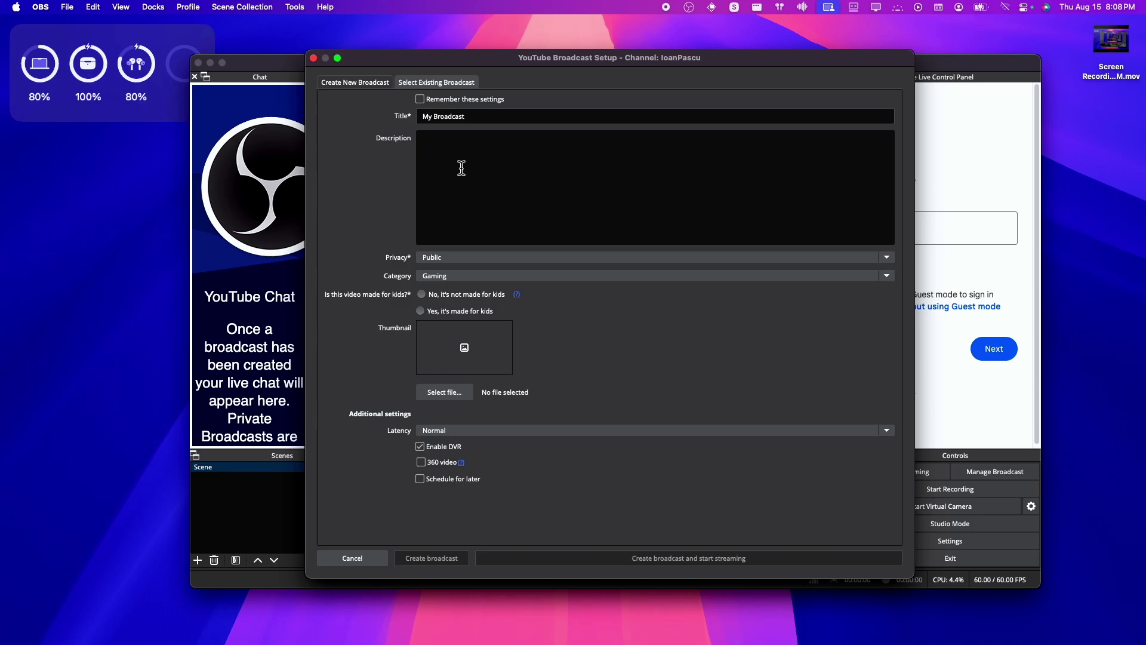
pyautogui.click(449, 256)
pyautogui.click(453, 257)
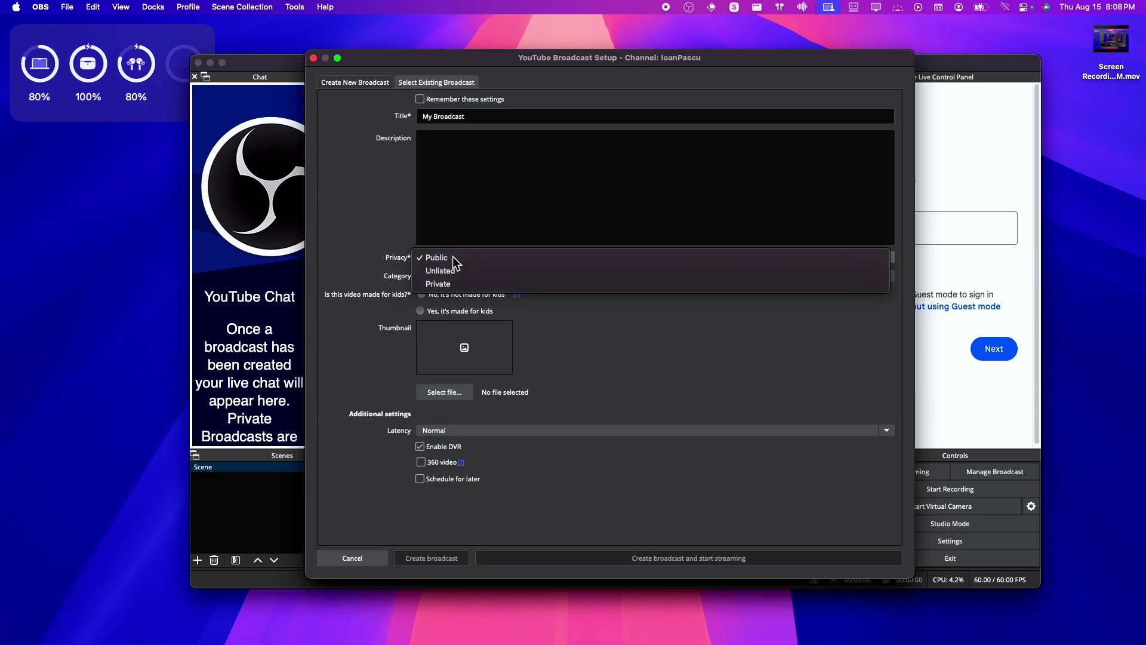
pyautogui.click(452, 257)
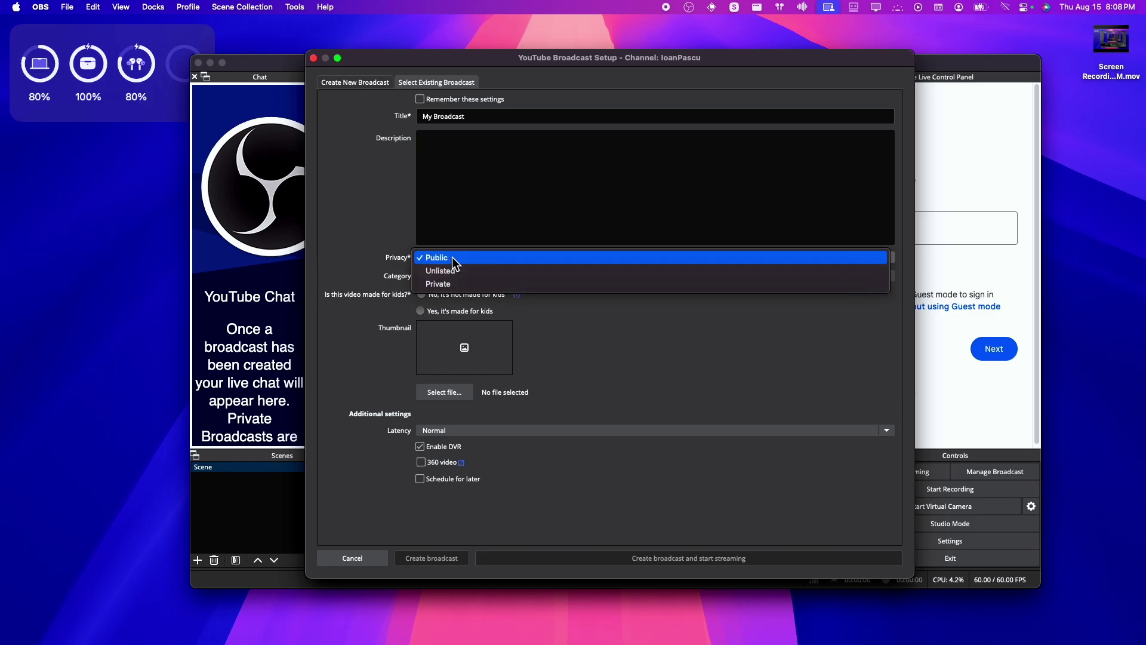
pyautogui.click(452, 257)
pyautogui.click(450, 257)
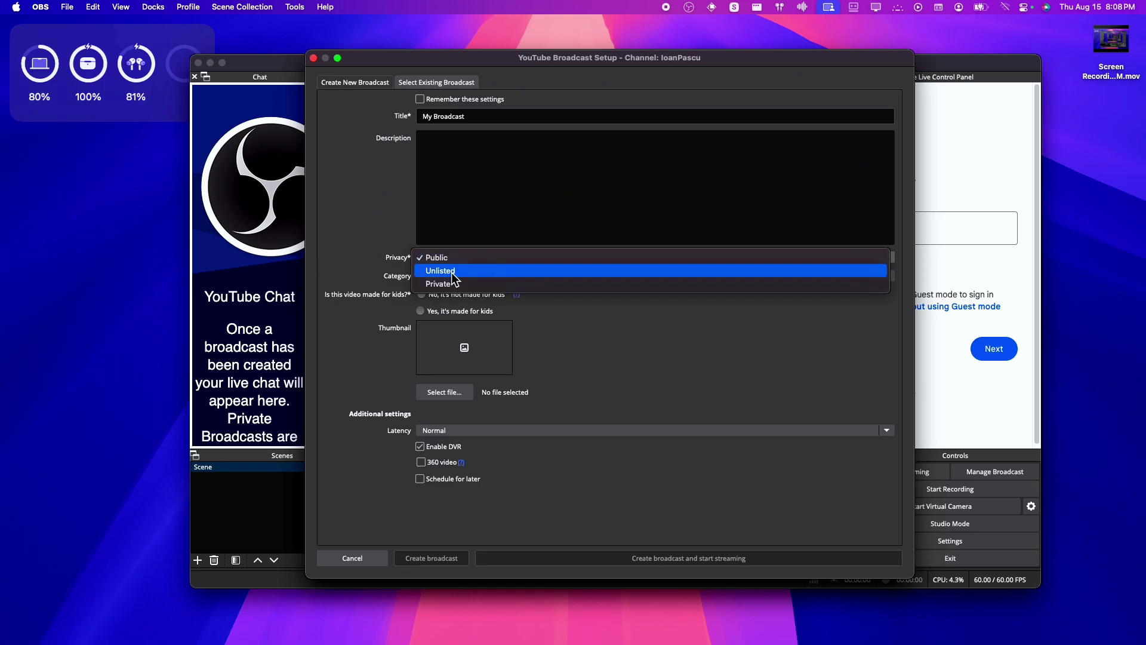
pyautogui.click(442, 267)
pyautogui.click(445, 257)
pyautogui.click(445, 245)
# Set the broadcast category to Education and mark it not made for kids.
pyautogui.click(454, 276)
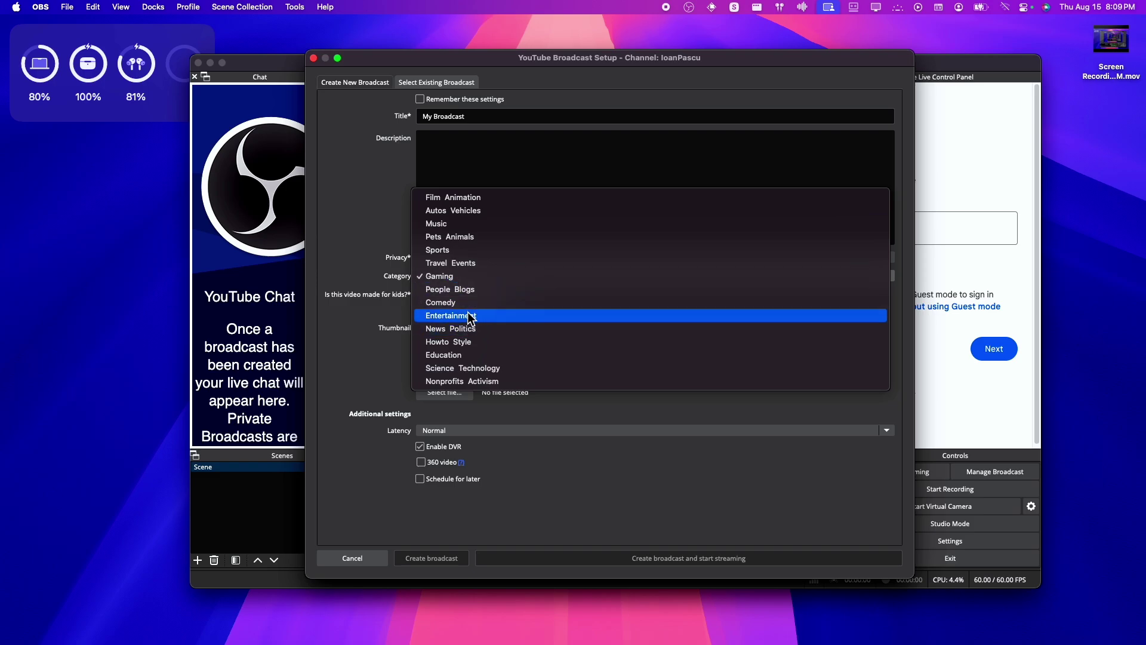
pyautogui.click(467, 353)
pyautogui.click(460, 295)
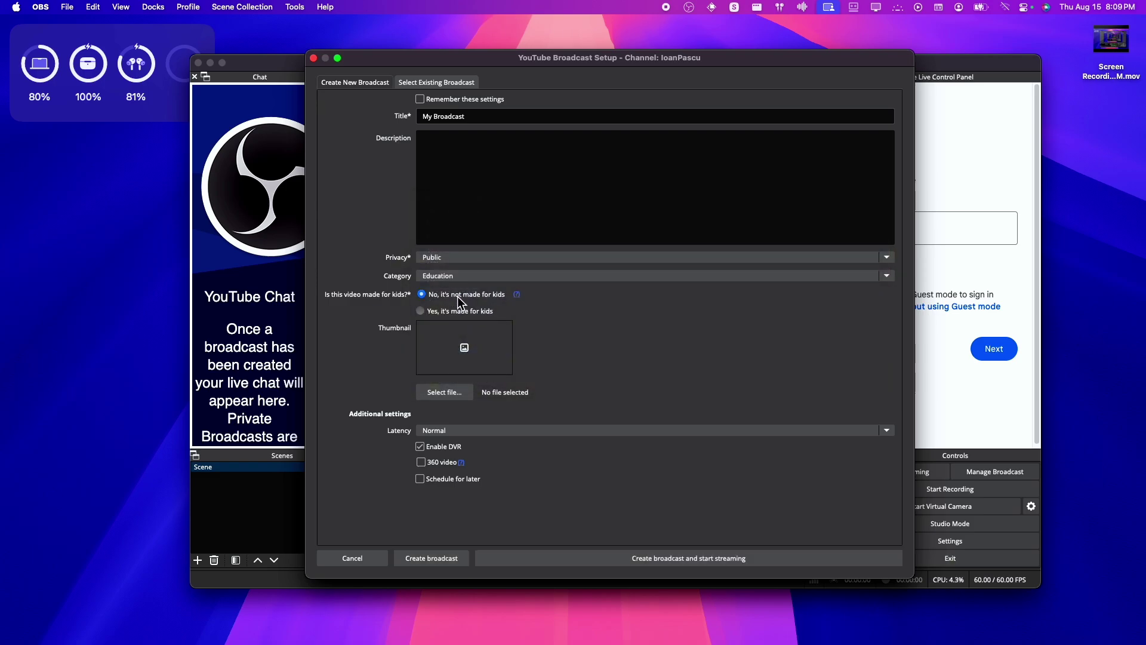
pyautogui.click(467, 278)
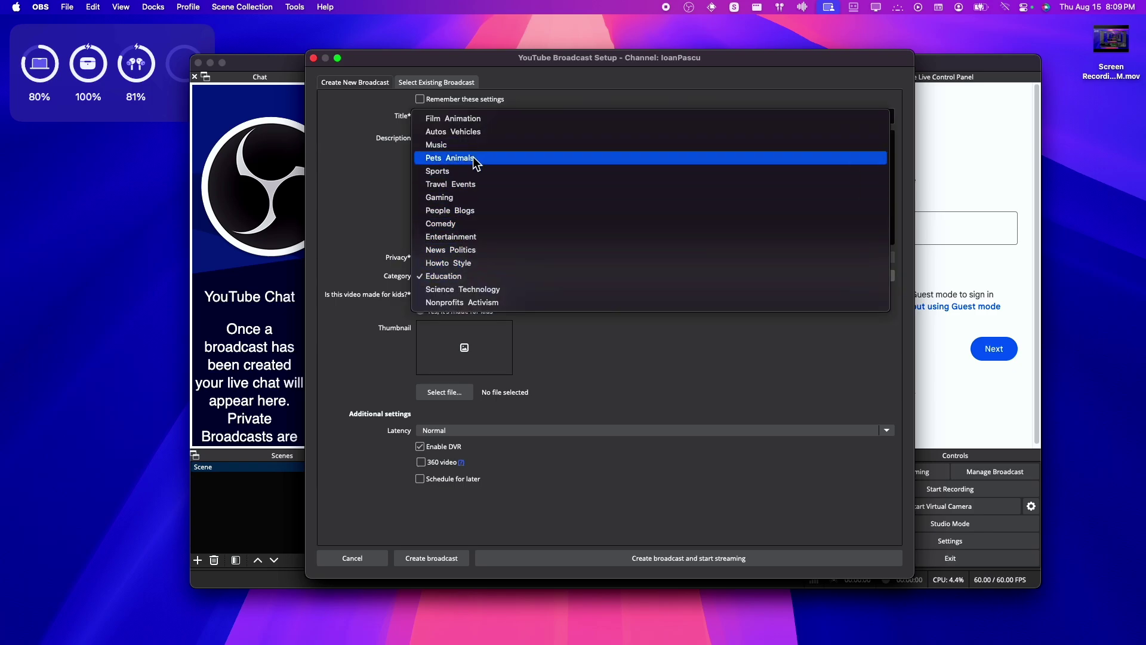
pyautogui.click(632, 412)
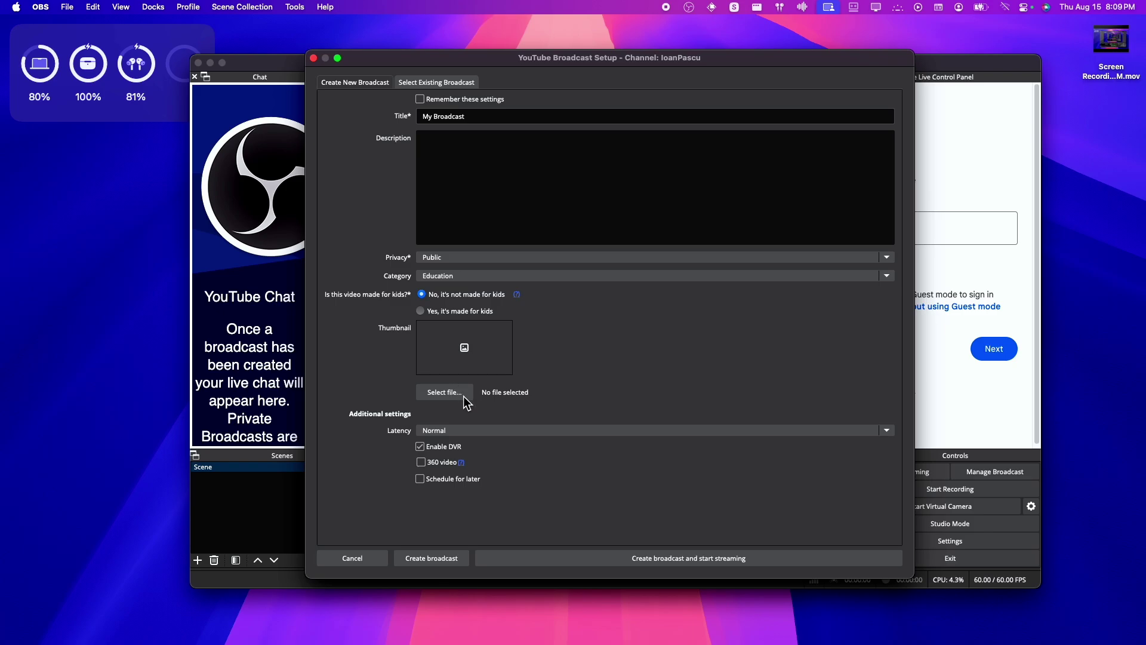
# Keep Normal latency and Public privacy, then create the YouTube broadcast and dismiss the notice.
pyautogui.click(464, 431)
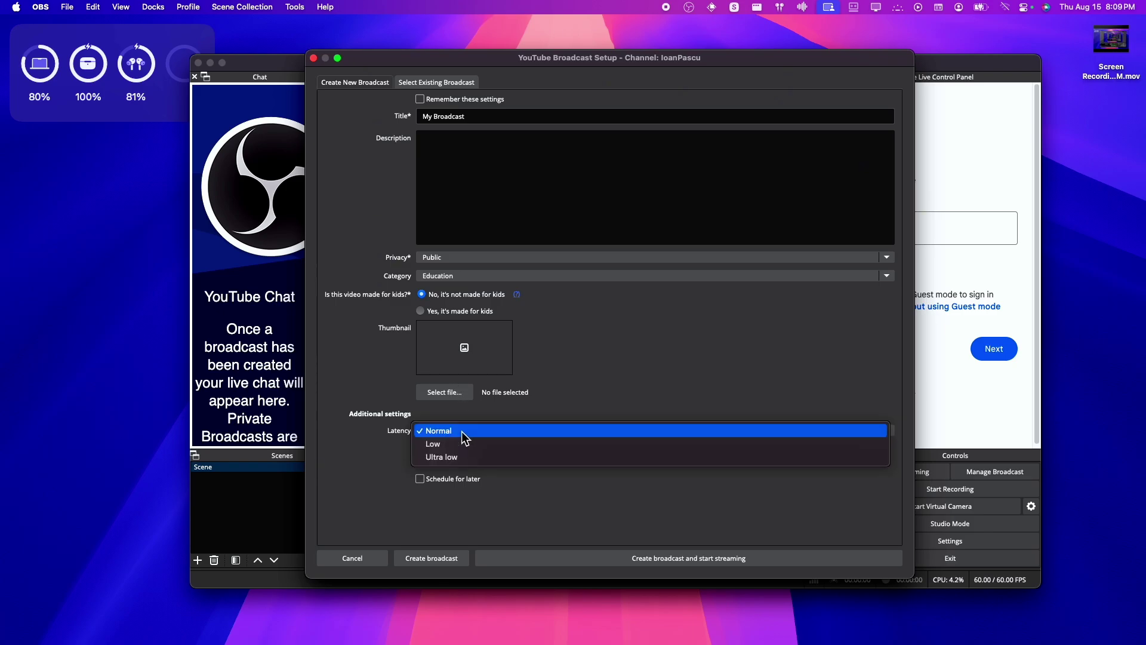
pyautogui.click(462, 430)
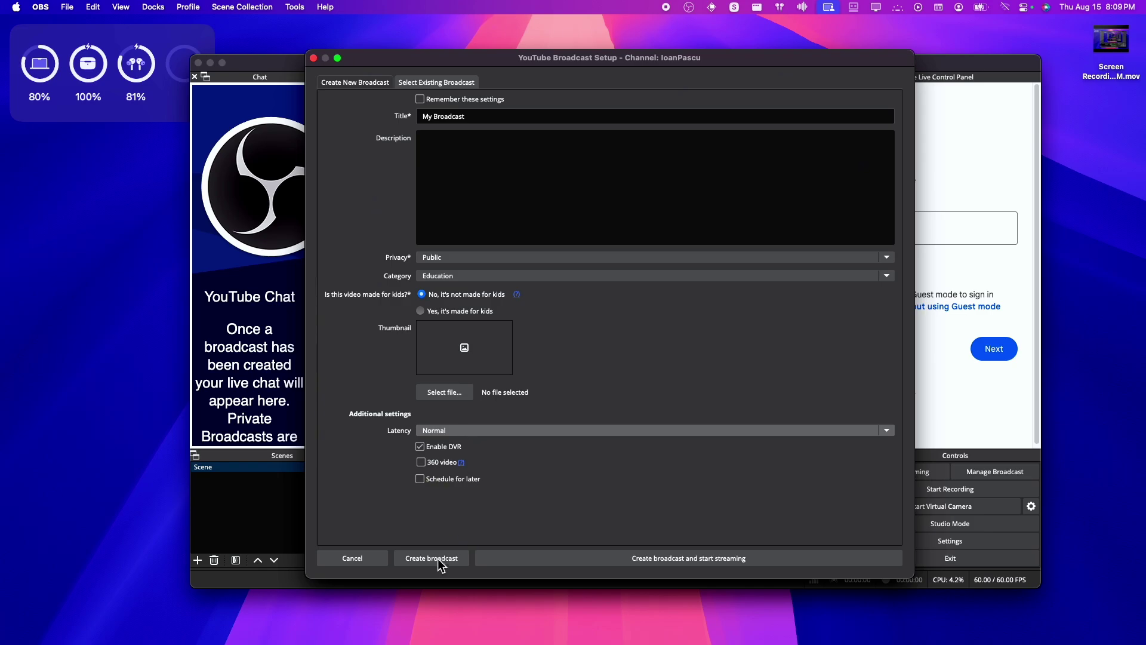
pyautogui.click(465, 256)
pyautogui.click(460, 282)
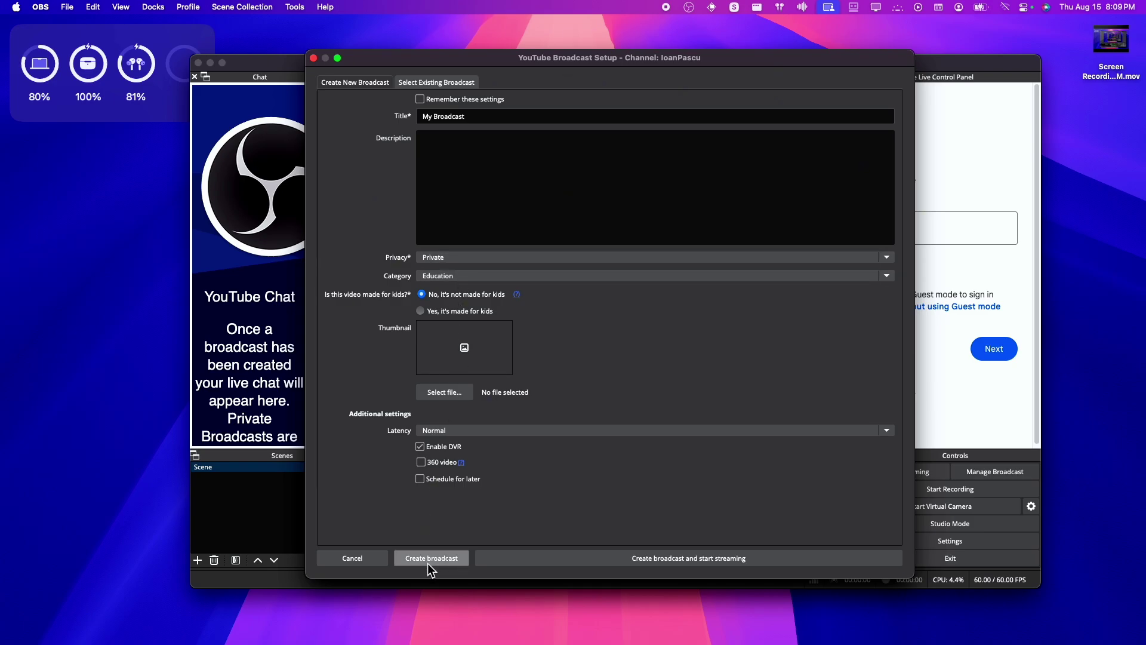
pyautogui.click(470, 257)
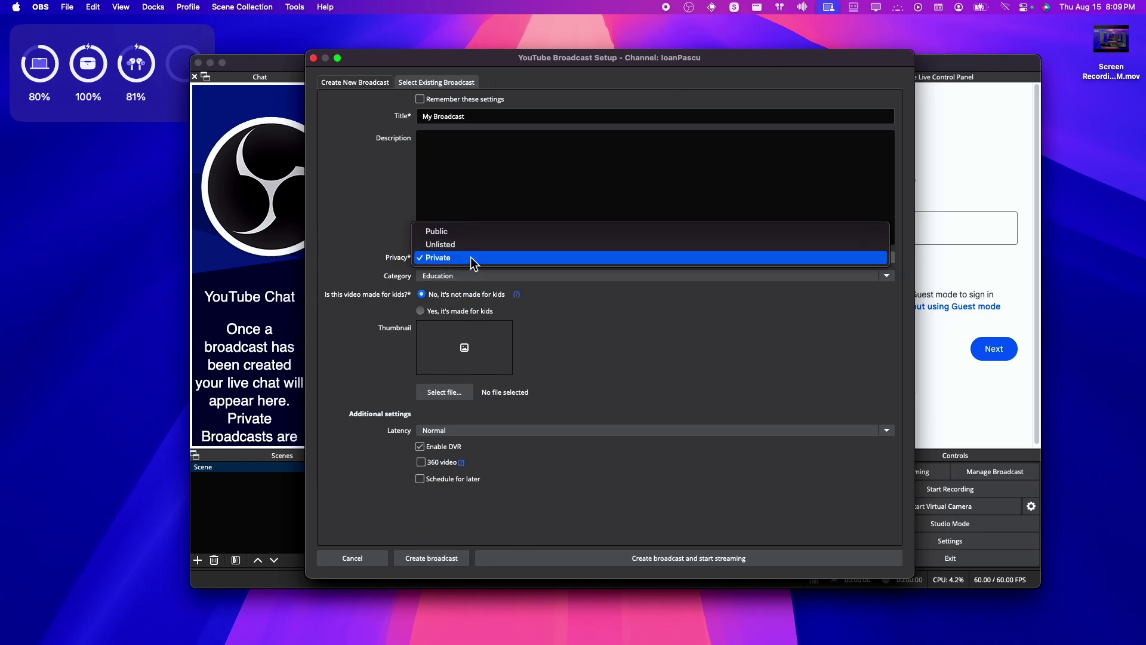
pyautogui.click(487, 229)
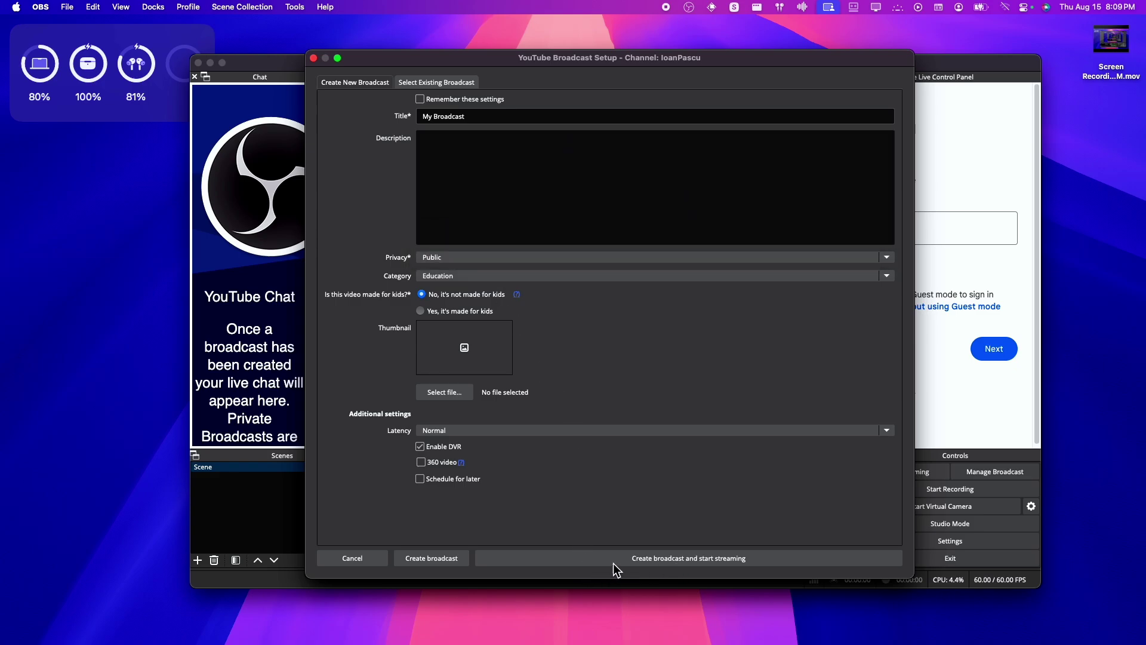
pyautogui.click(452, 561)
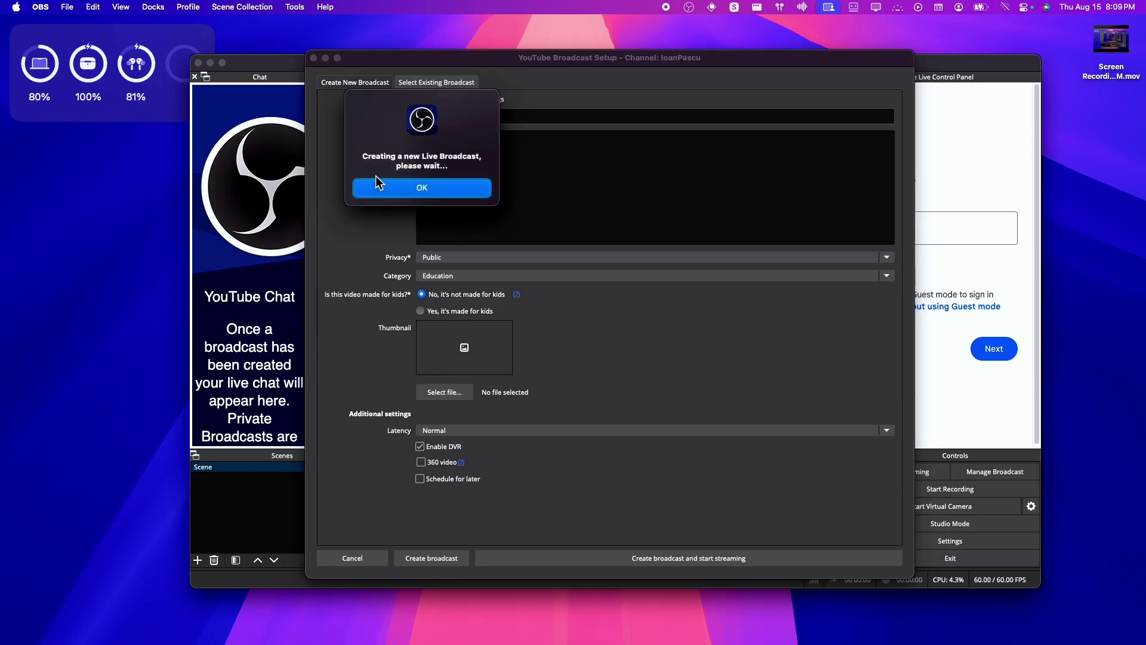
pyautogui.click(438, 187)
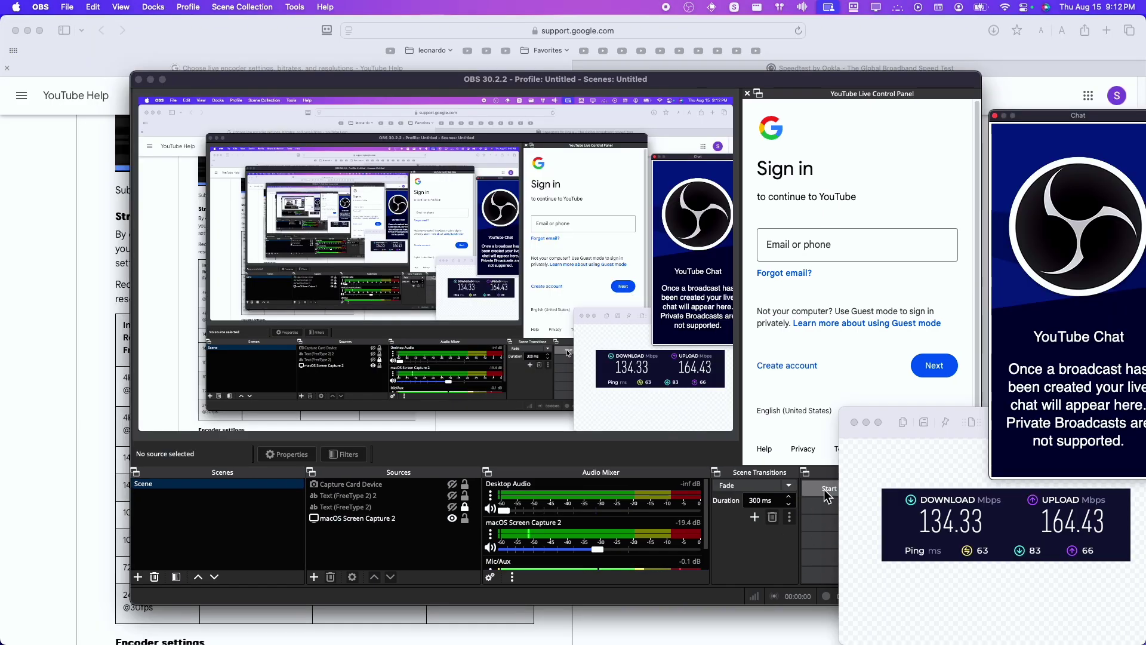
# Keep Advanced output mode and FFmpeg AAC, and set the streaming encoder to Apple VT HEVC Hardware.
pyautogui.click(815, 553)
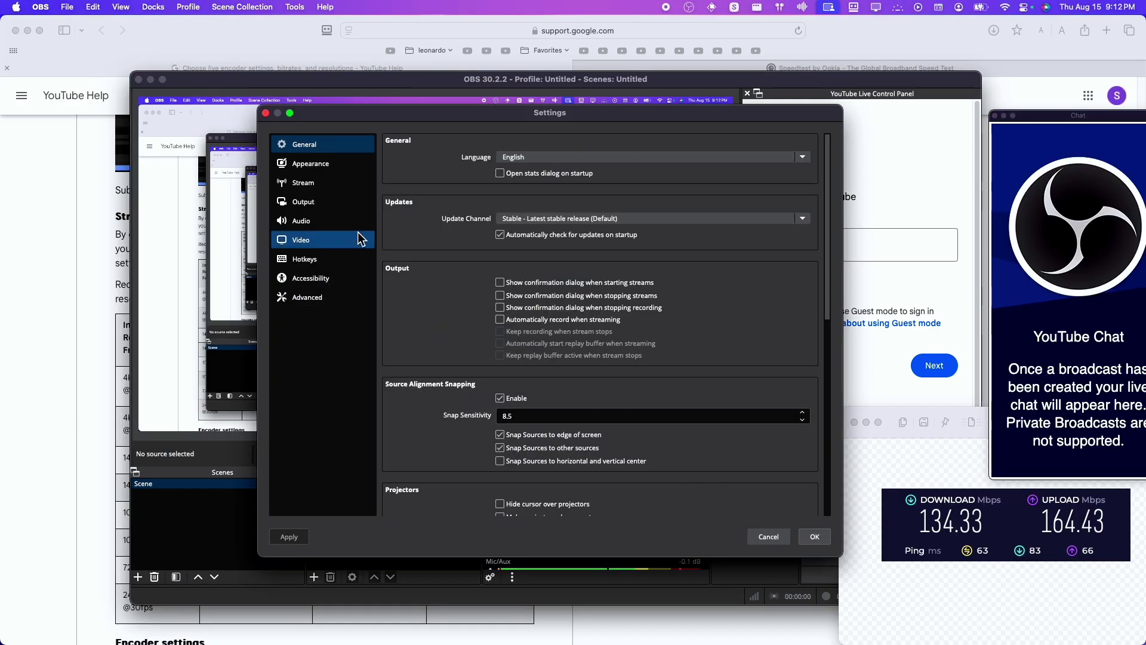
pyautogui.click(314, 203)
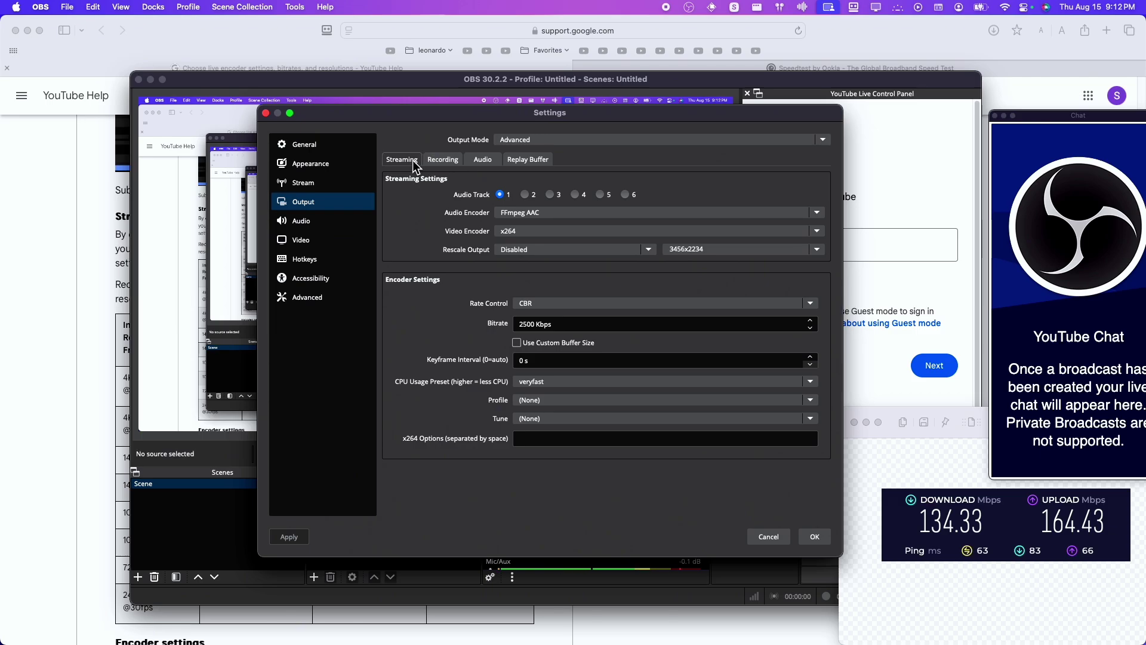
pyautogui.click(524, 140)
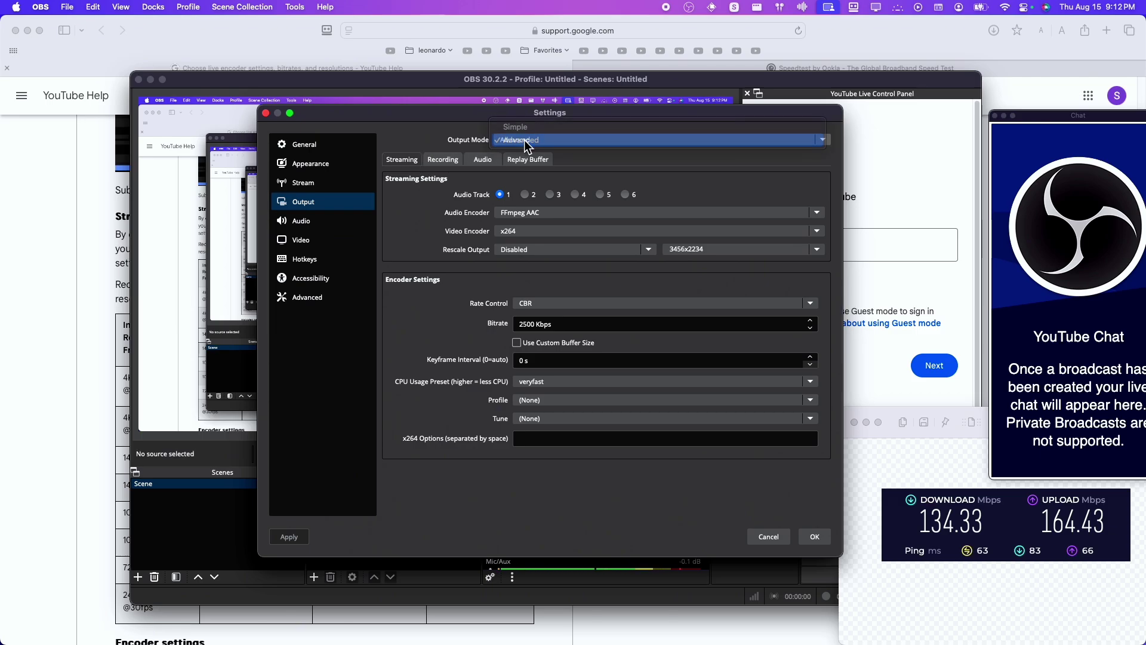
pyautogui.click(523, 141)
pyautogui.click(537, 213)
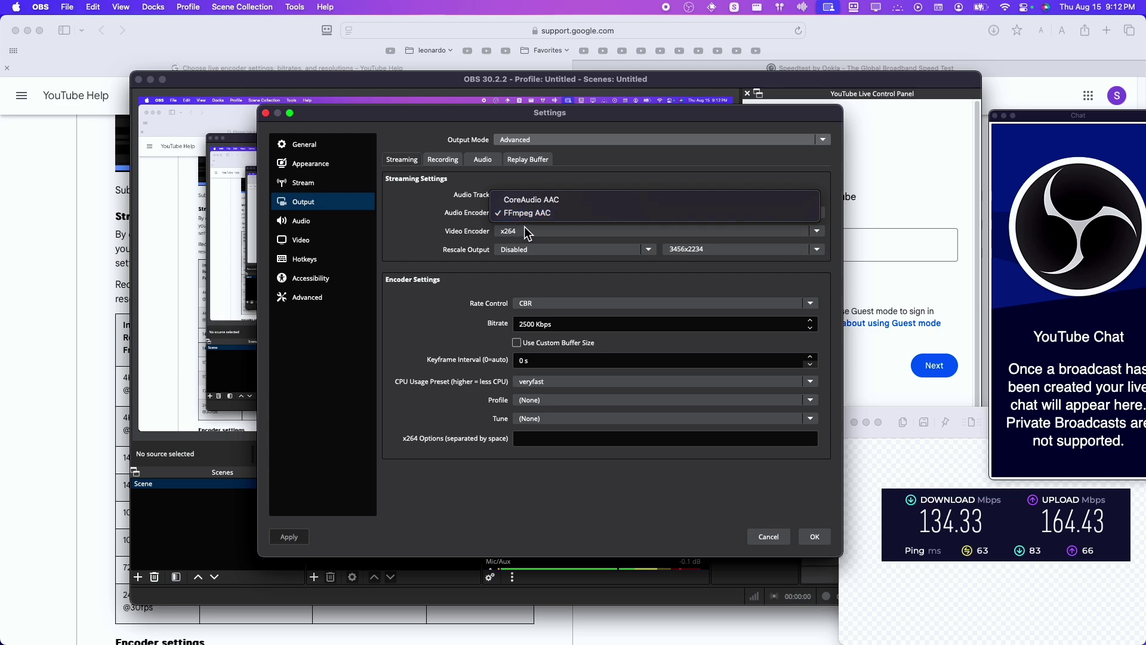
pyautogui.click(525, 229)
pyautogui.click(529, 232)
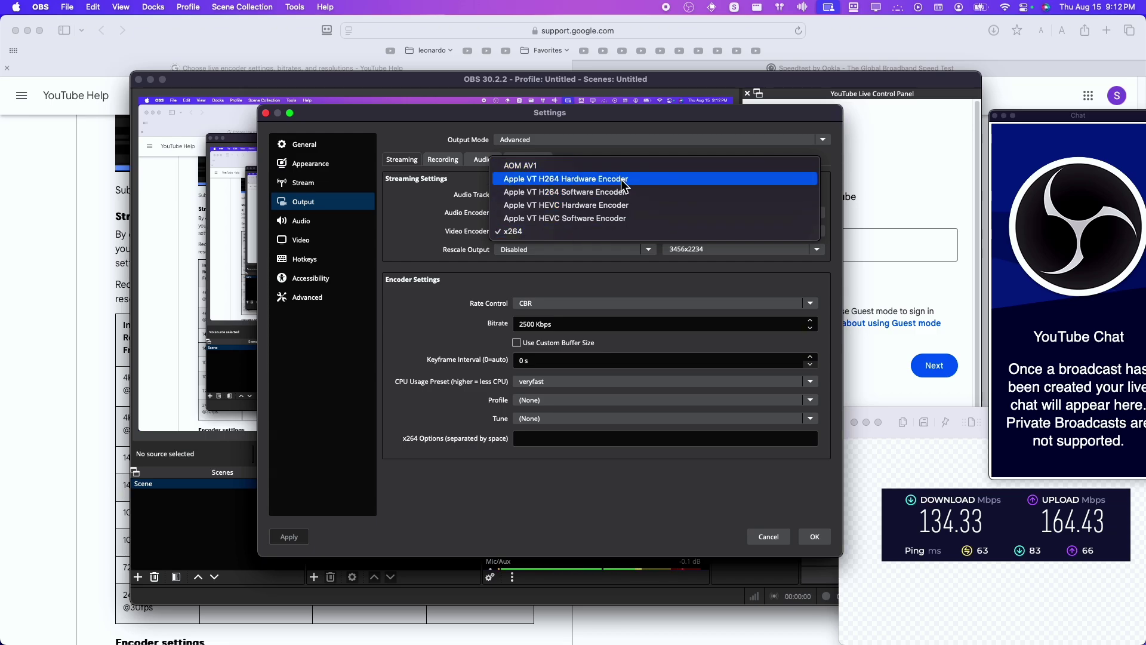
pyautogui.click(641, 206)
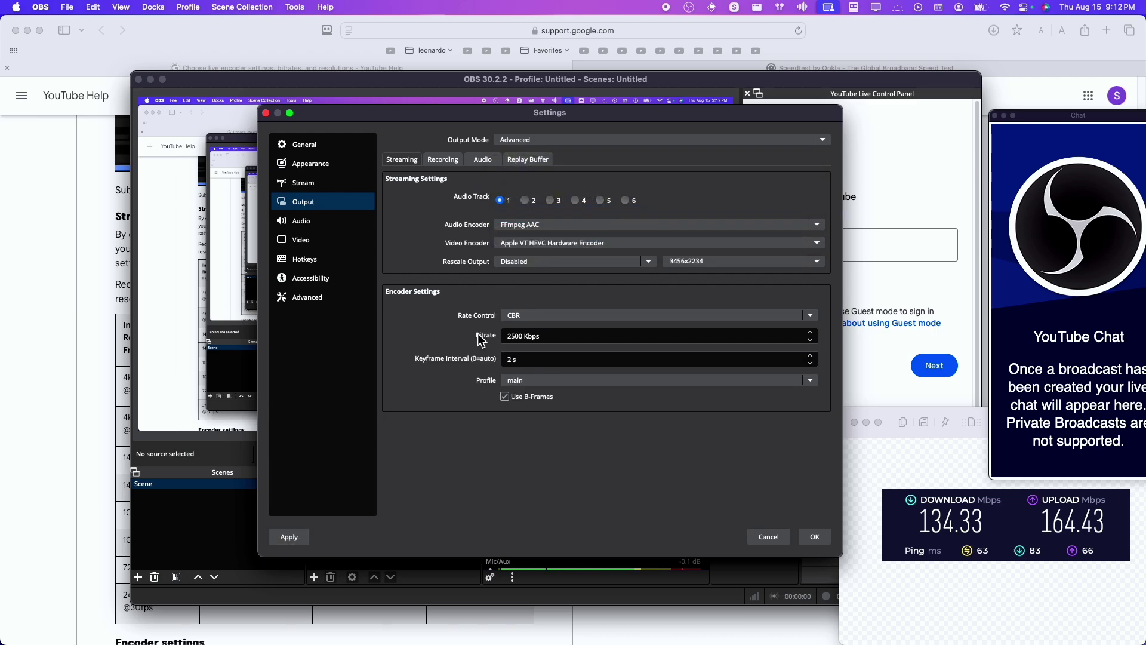
# Keep CBR rate control and change the streaming bitrate from 2500 to 6000 Kbps.
pyautogui.click(547, 314)
pyautogui.click(547, 313)
pyautogui.click(527, 336)
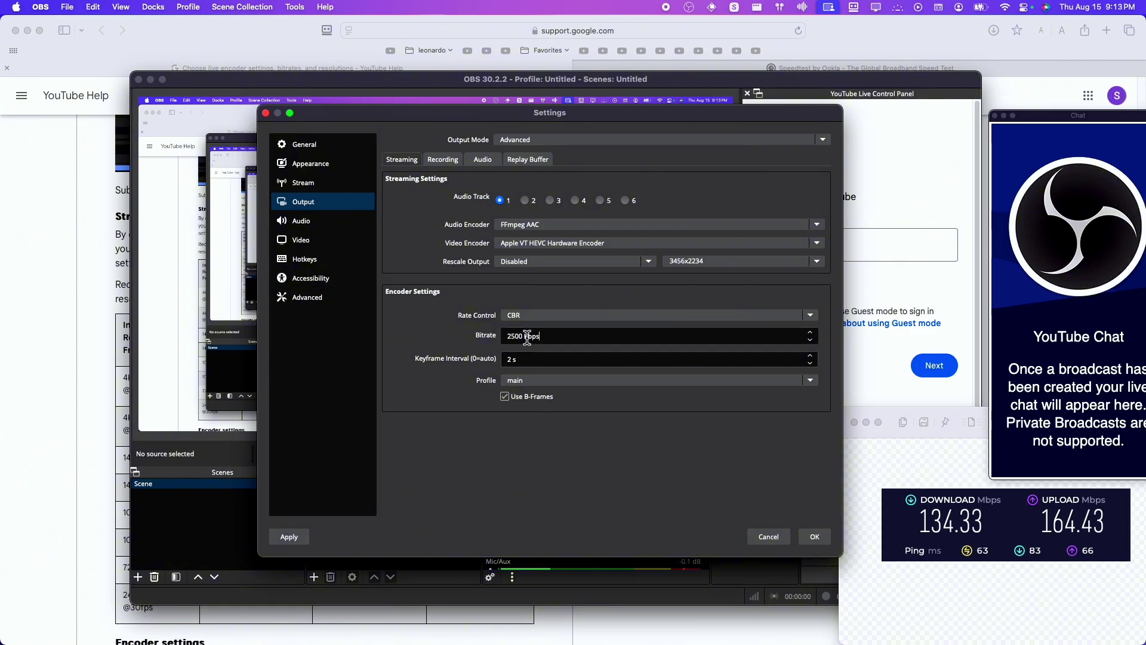
pyautogui.moveTo(528, 338); pyautogui.dragTo(465, 339)
pyautogui.write('6000')
# Save settings, then reopen Output settings with CBR rate control at 10000 Kbps.
pyautogui.click(807, 536)
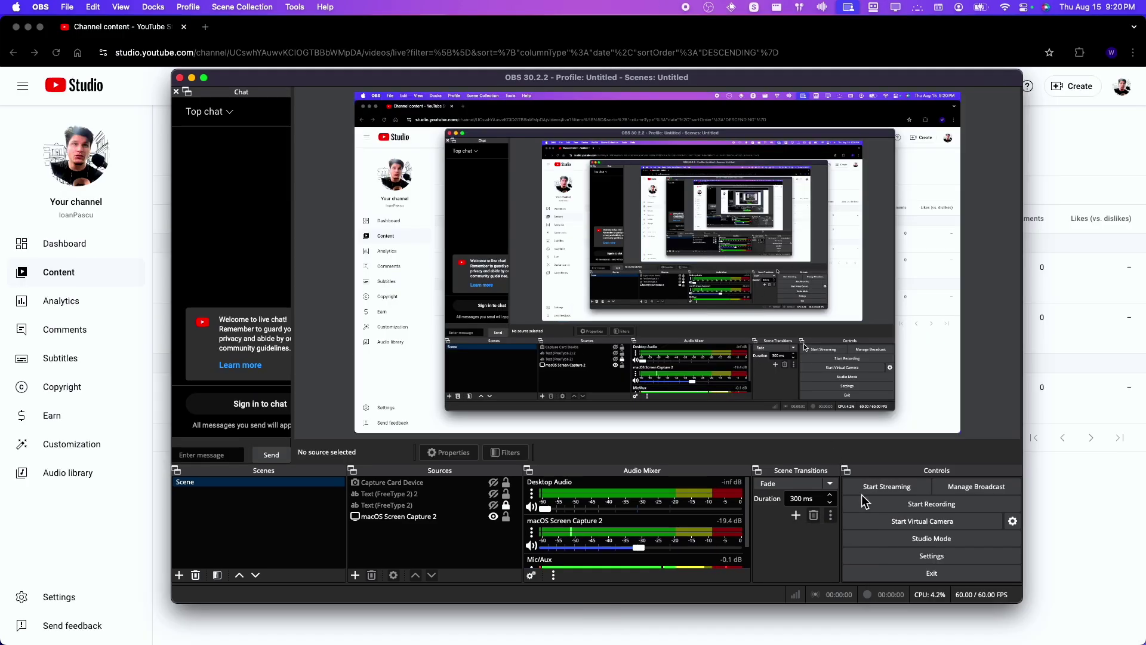
pyautogui.click(883, 551)
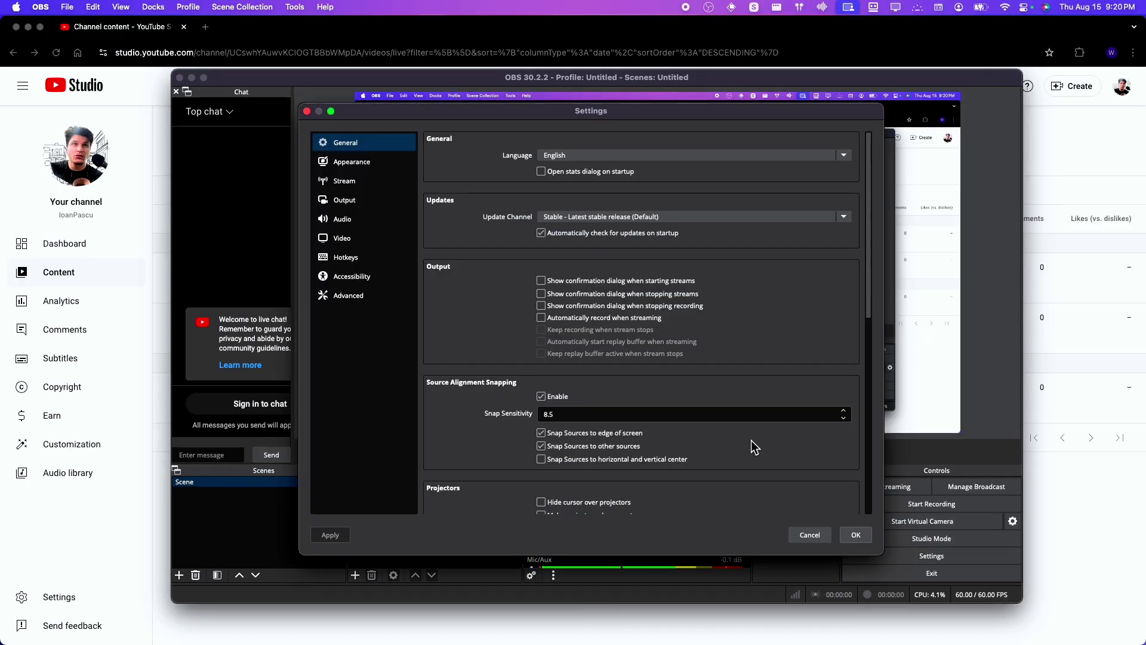
pyautogui.click(350, 205)
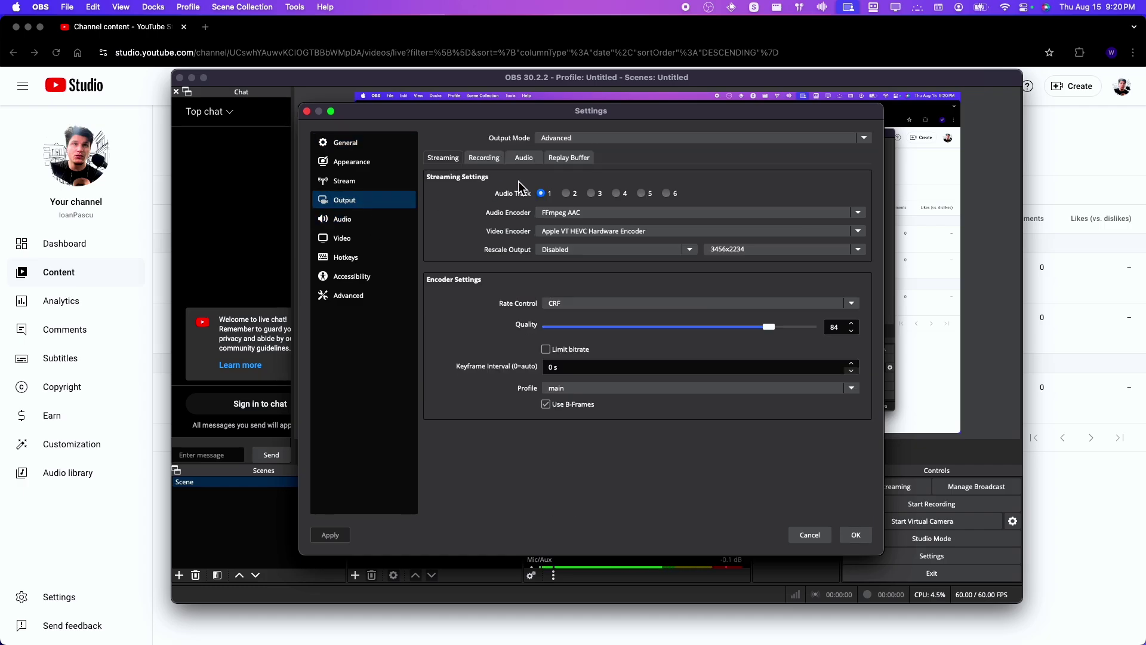
pyautogui.click(560, 303)
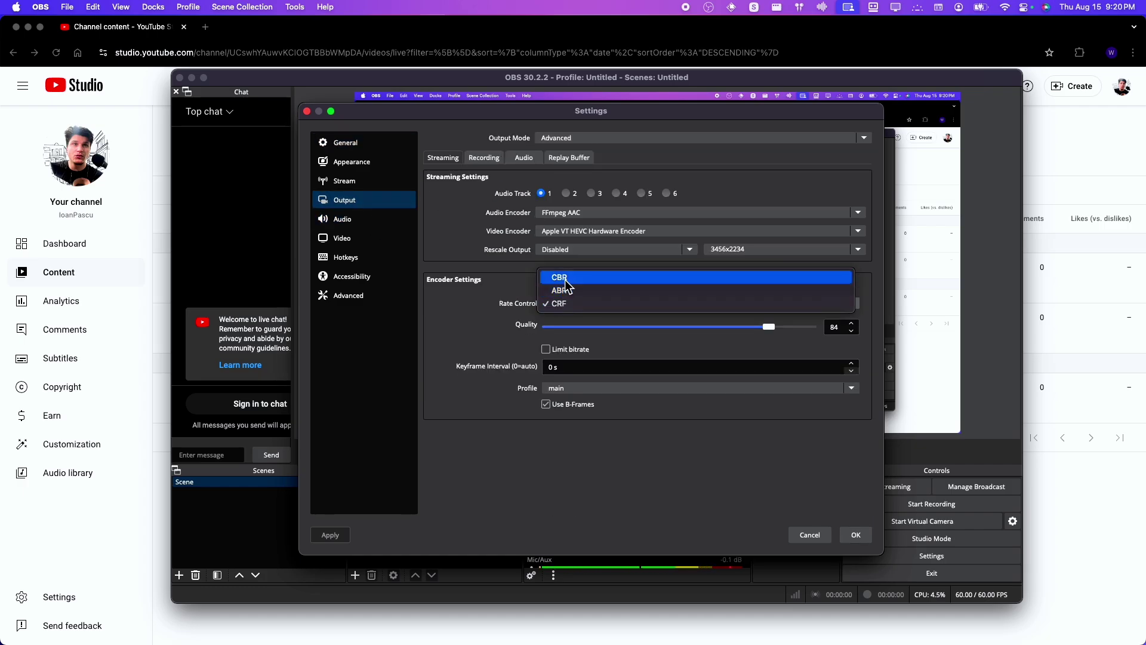
pyautogui.click(565, 278)
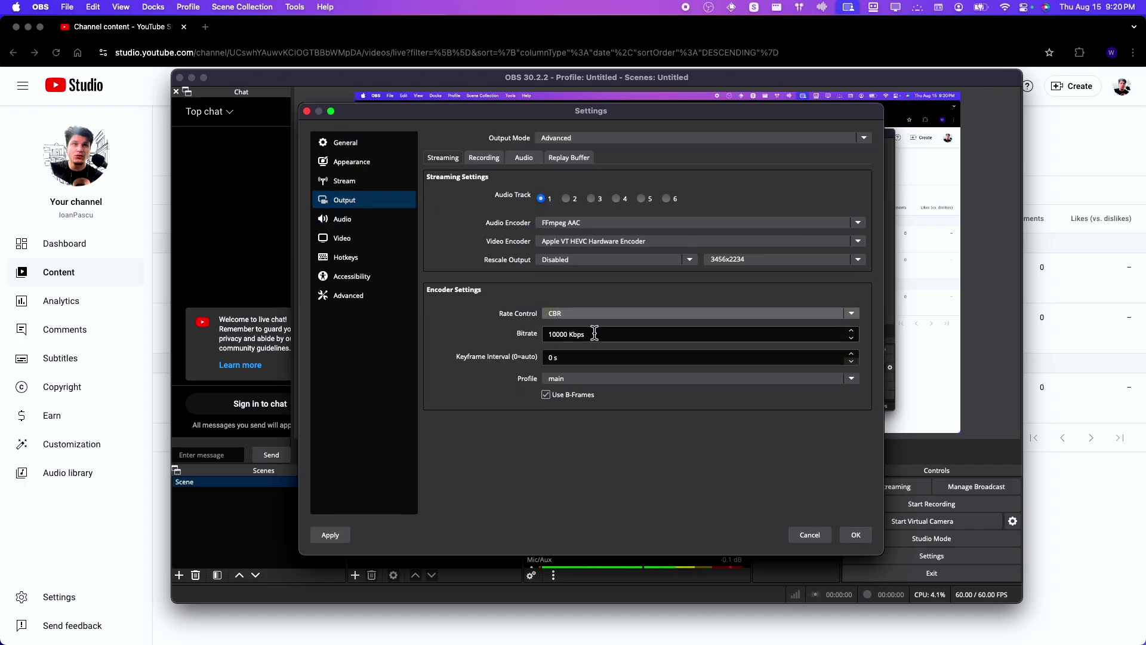
pyautogui.moveTo(568, 334); pyautogui.dragTo(532, 342)
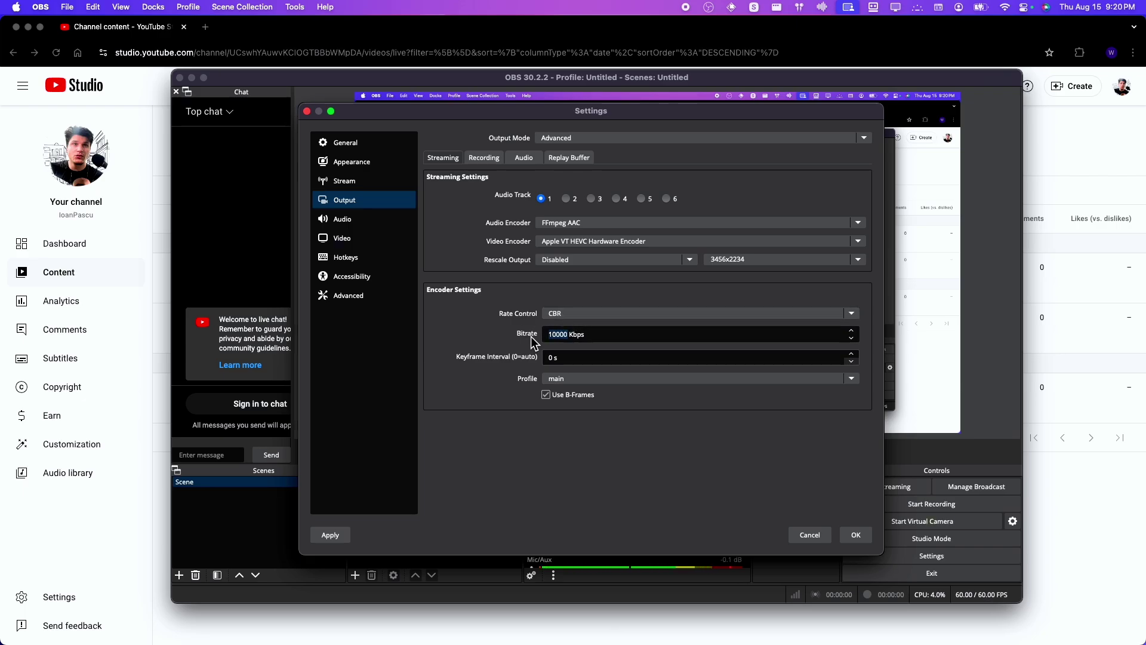
# Try CRF rate control, then switch back to CBR and save the settings.
pyautogui.click(555, 321)
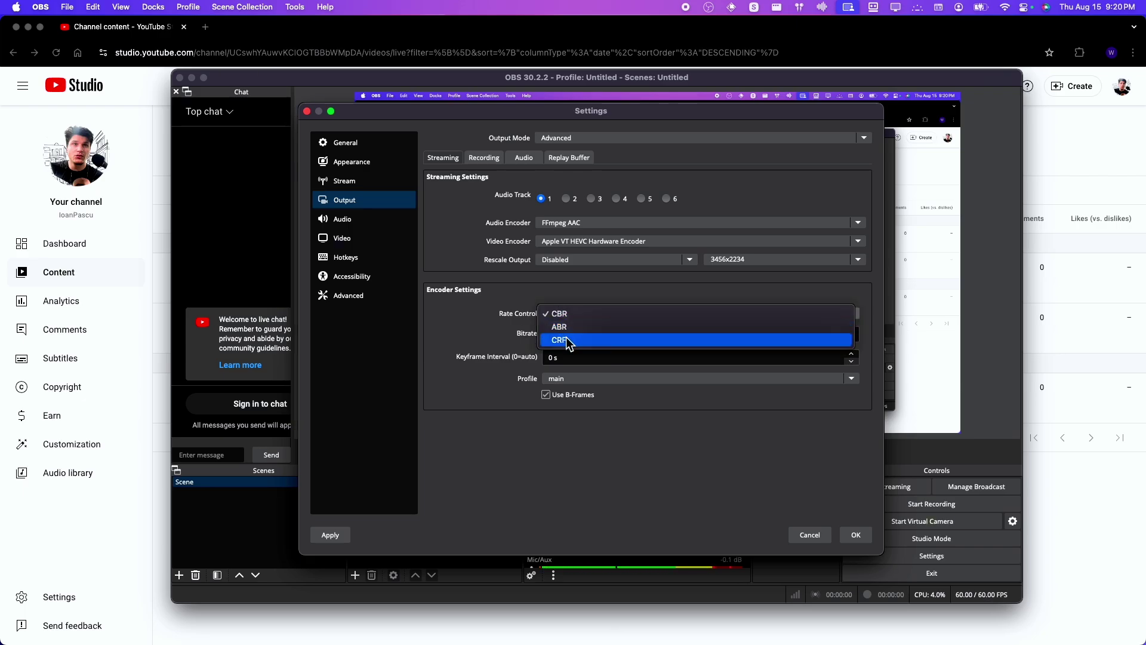
pyautogui.click(571, 339)
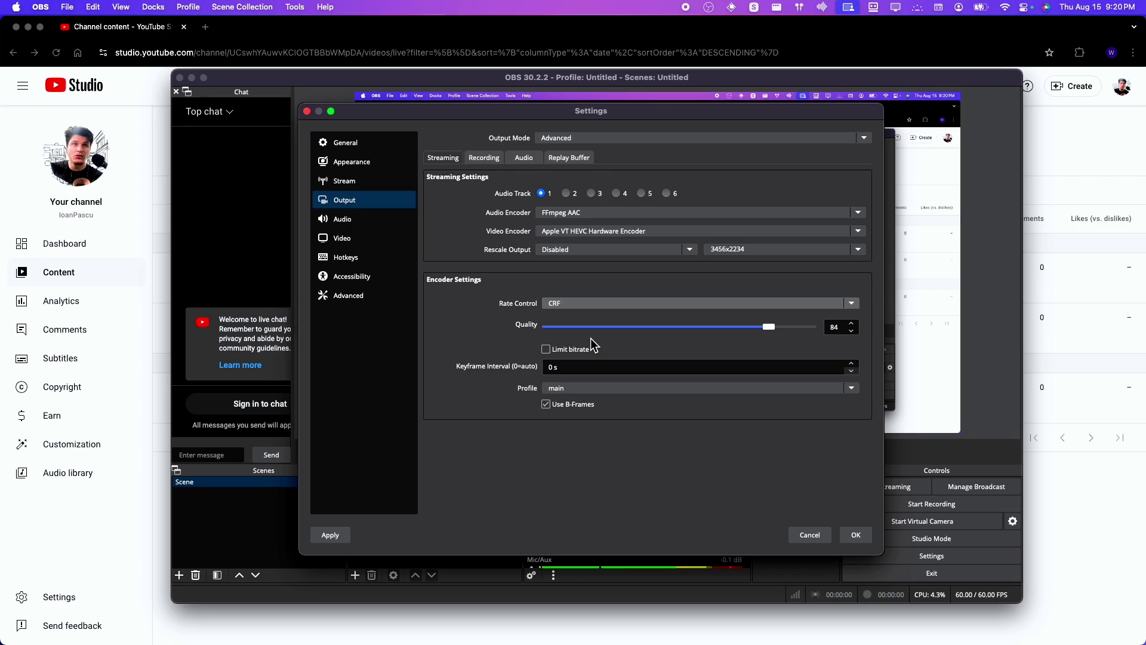
pyautogui.moveTo(769, 328); pyautogui.dragTo(772, 326)
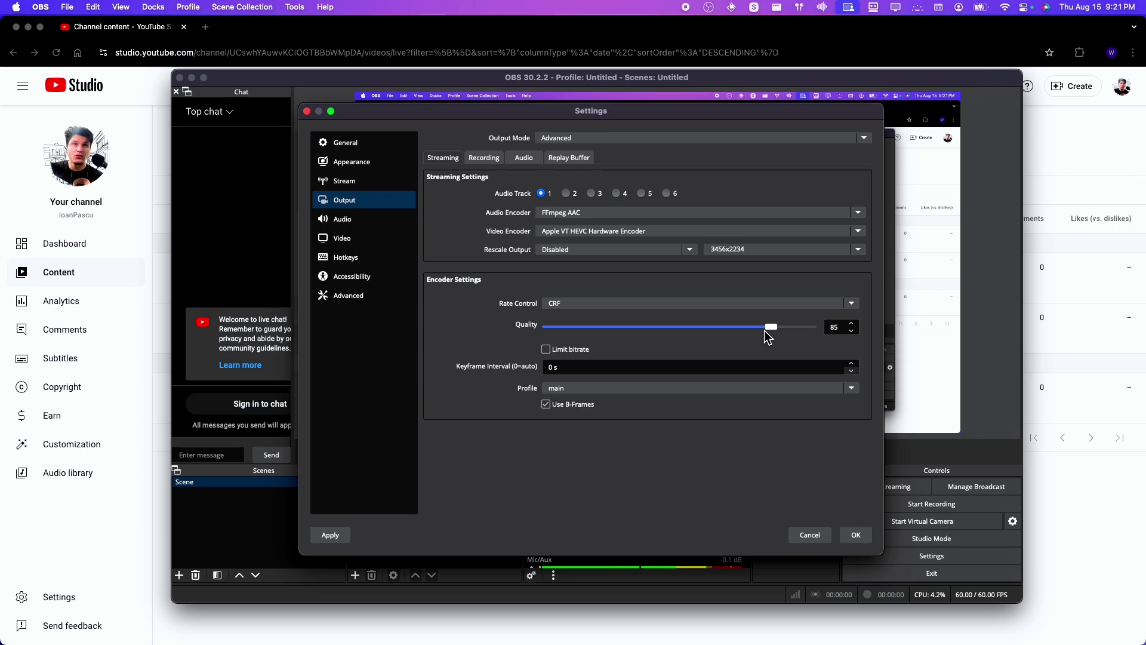
pyautogui.click(661, 303)
pyautogui.click(649, 280)
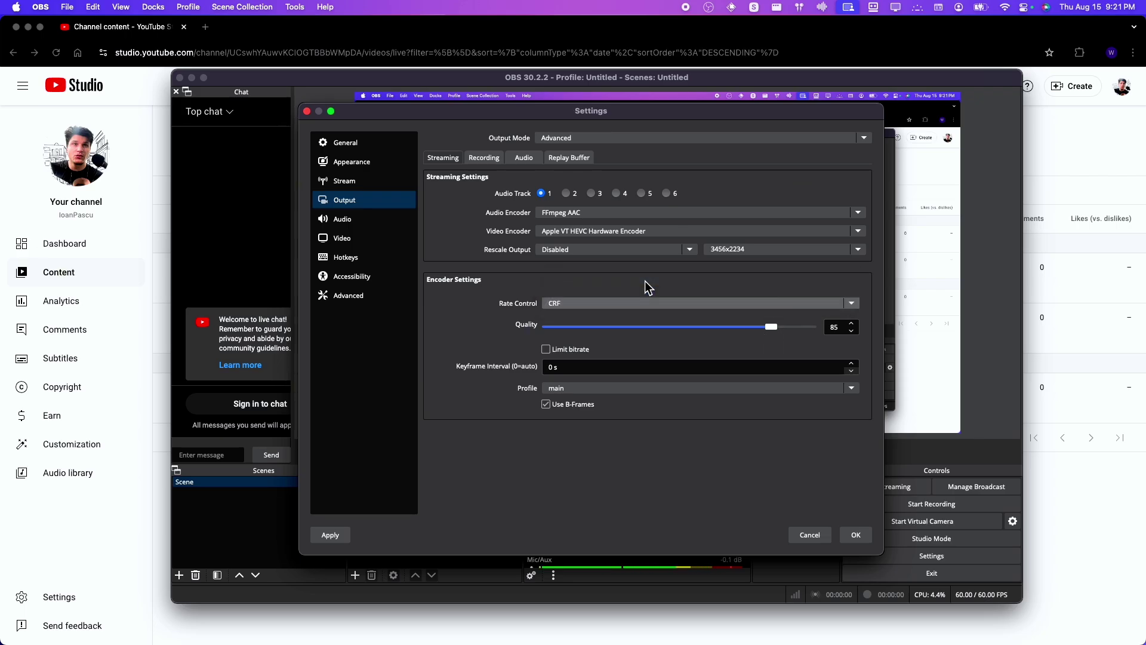
pyautogui.click(856, 535)
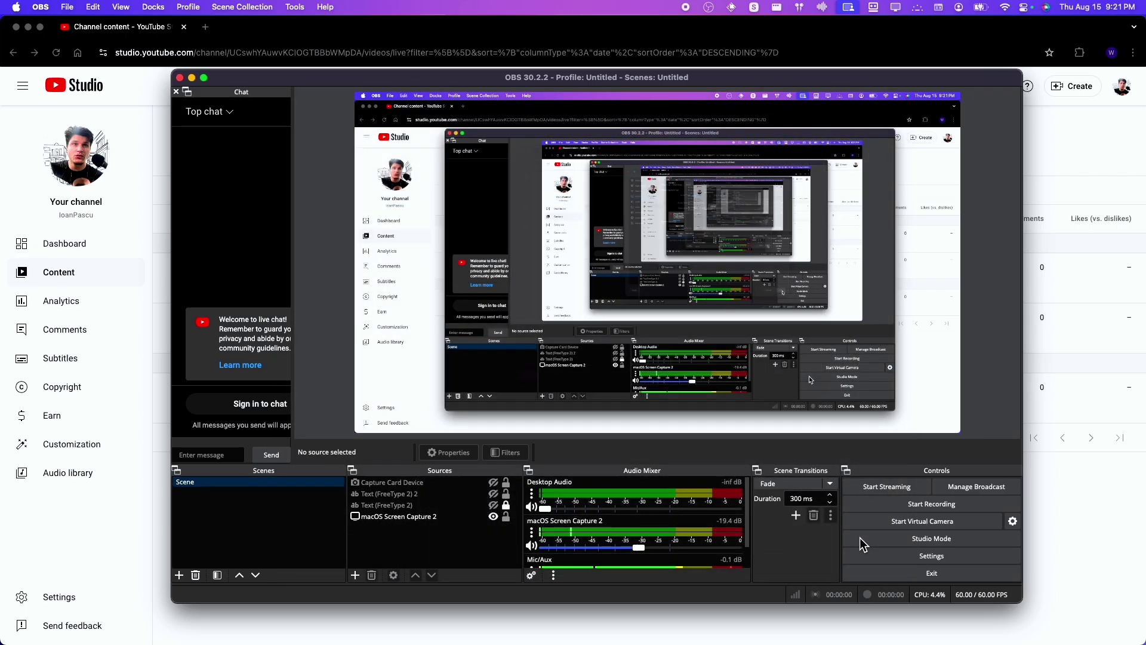
# Start streaming, dismiss the warning, and open Manage Broadcast's existing broadcasts list.
pyautogui.click(873, 491)
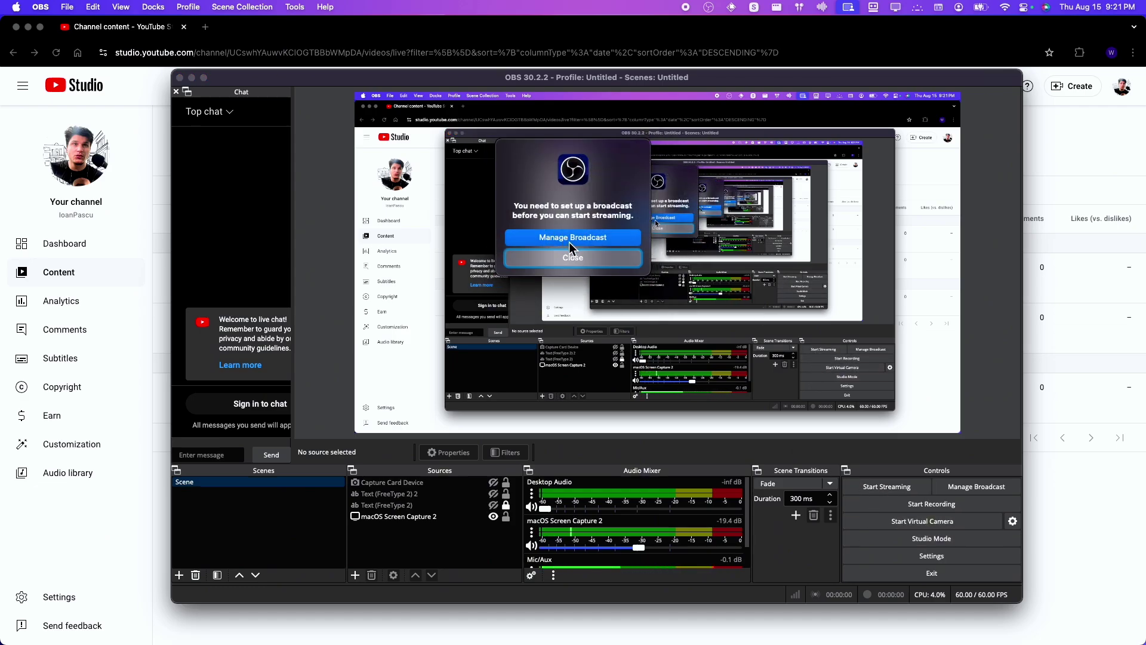
pyautogui.click(552, 258)
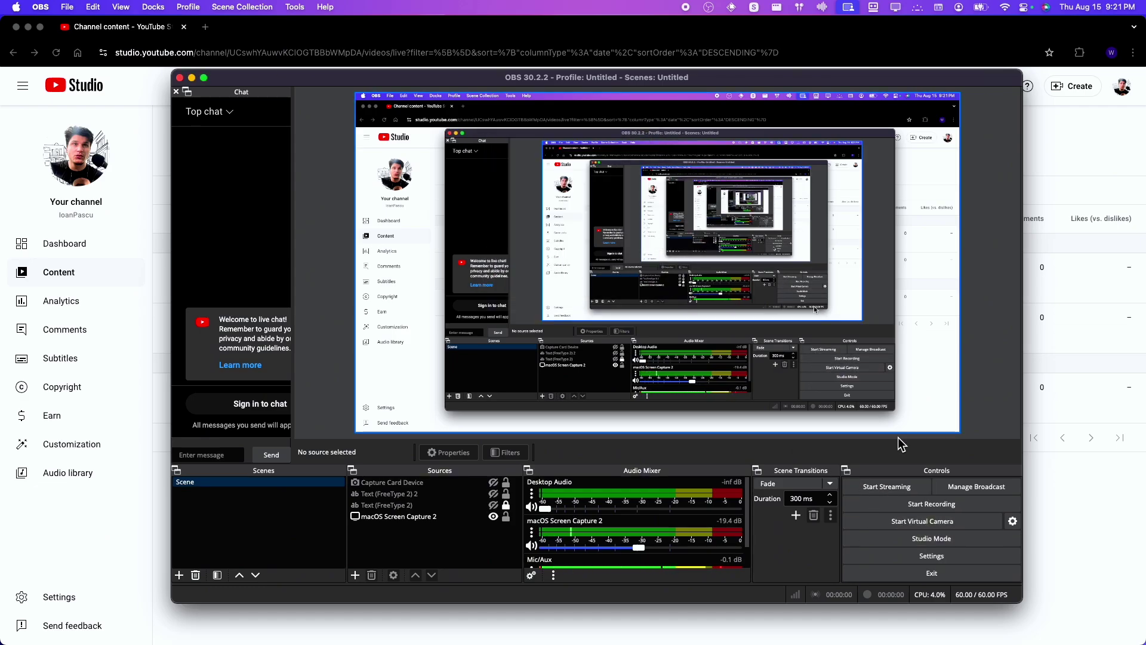
pyautogui.click(948, 479)
pyautogui.click(400, 99)
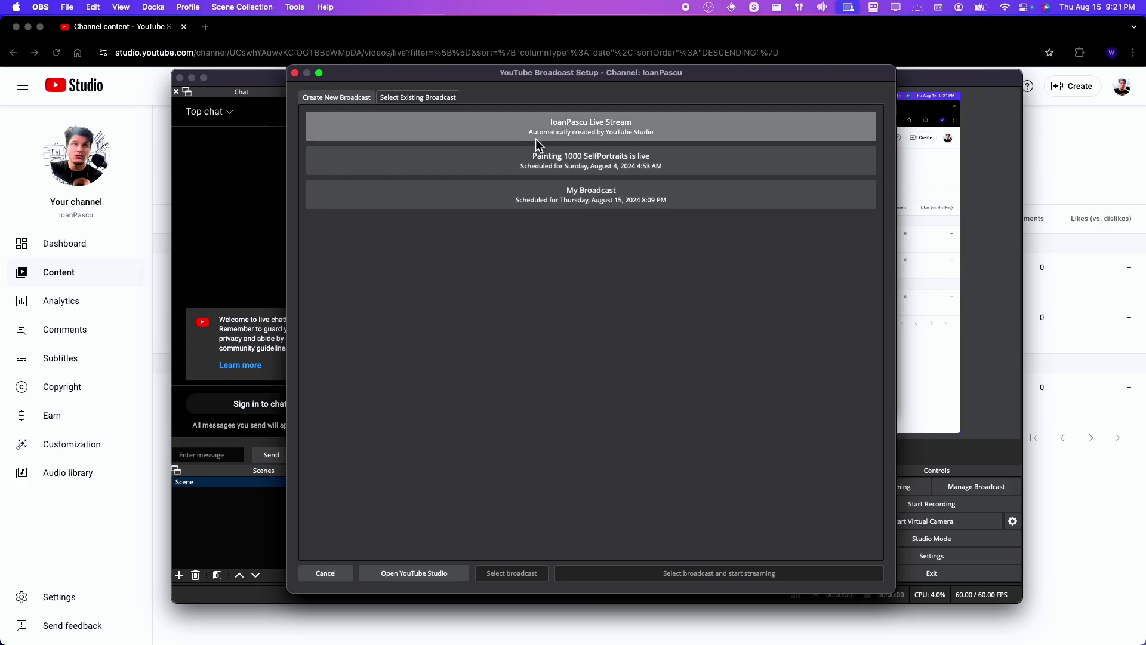
# Preview My Broadcast, toggle tabs, then select the 'Painting 1000 SelfPortraits is live' broadcast.
pyautogui.click(483, 199)
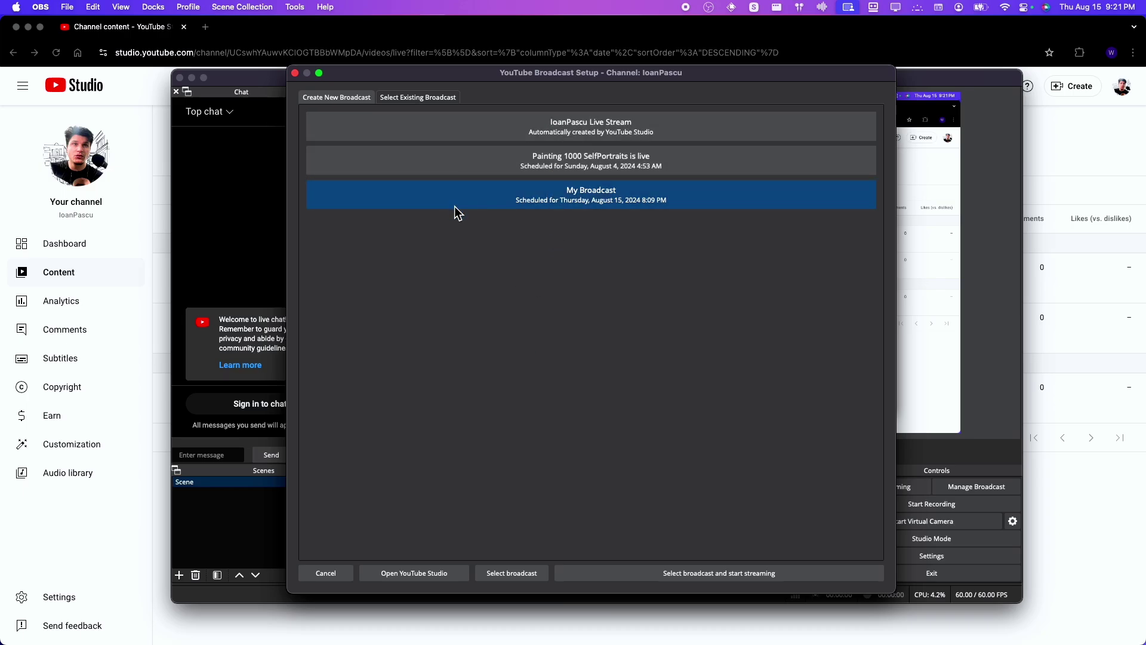
pyautogui.click(322, 98)
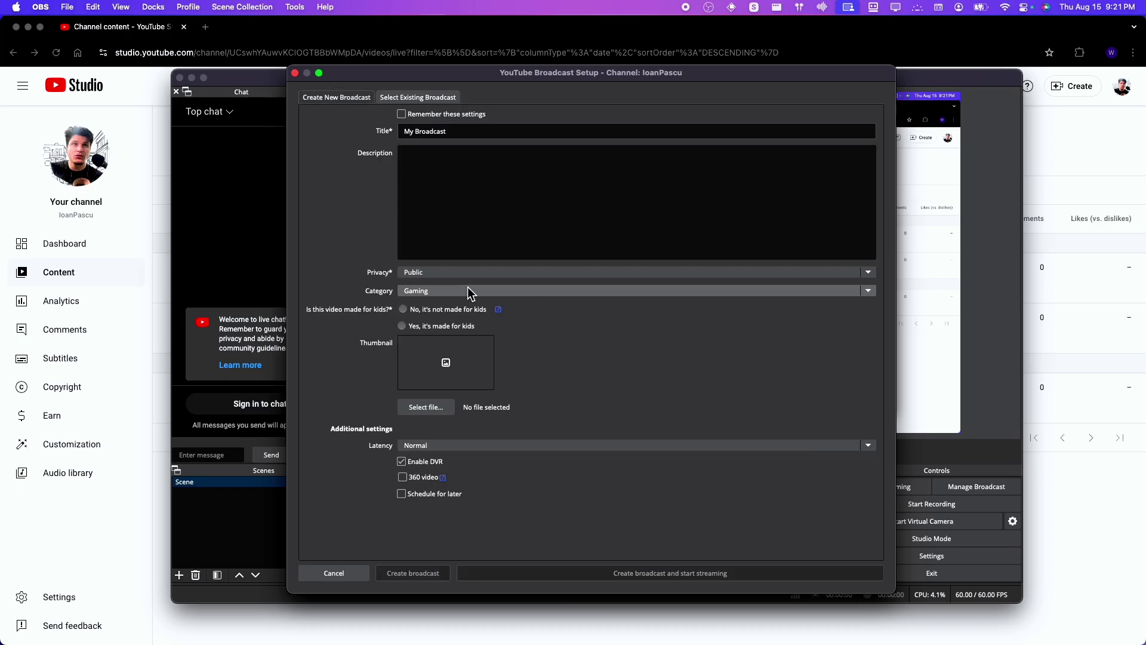
pyautogui.click(397, 99)
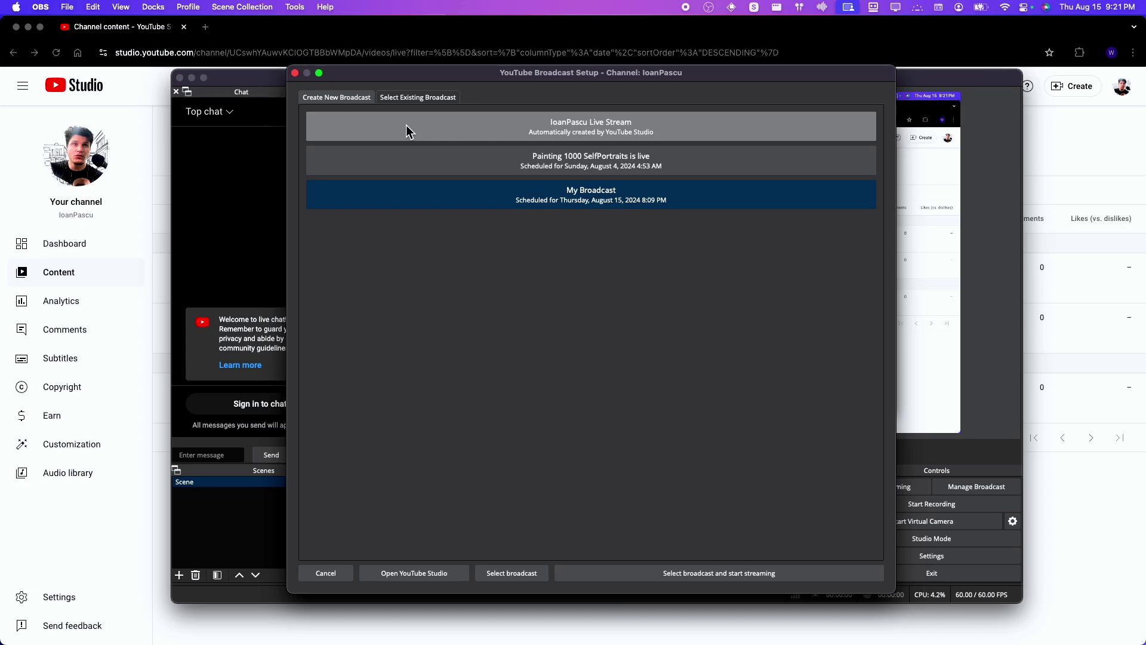
pyautogui.click(437, 165)
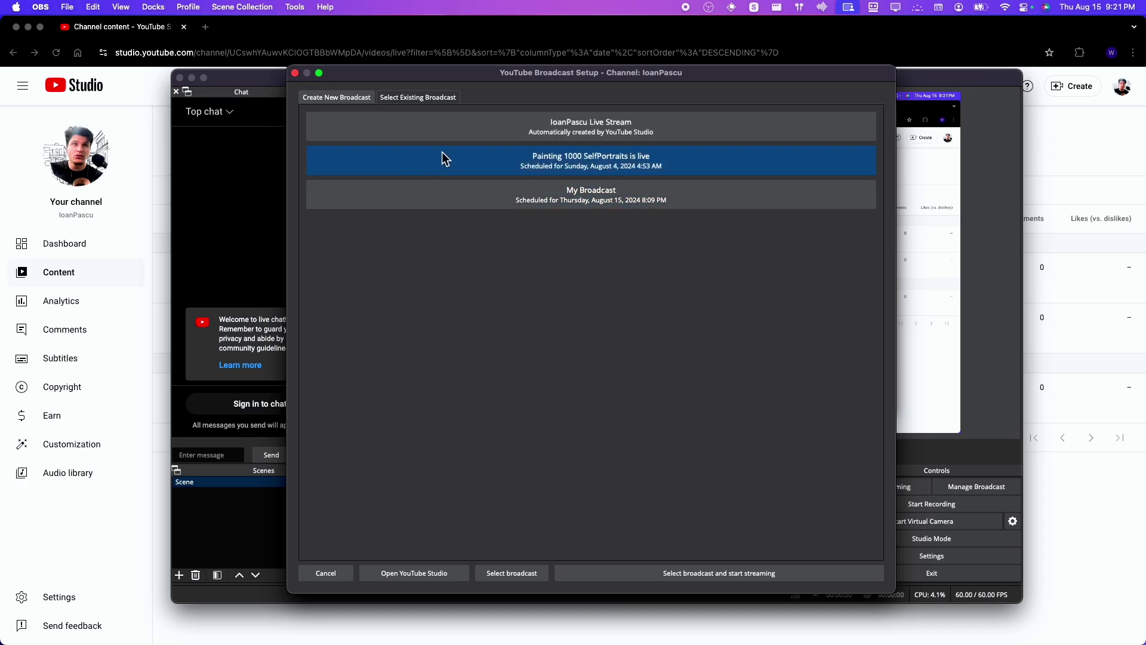
# Start a new broadcast titled 'test live for youtube tutorial' and paste that title as its description.
pyautogui.click(327, 97)
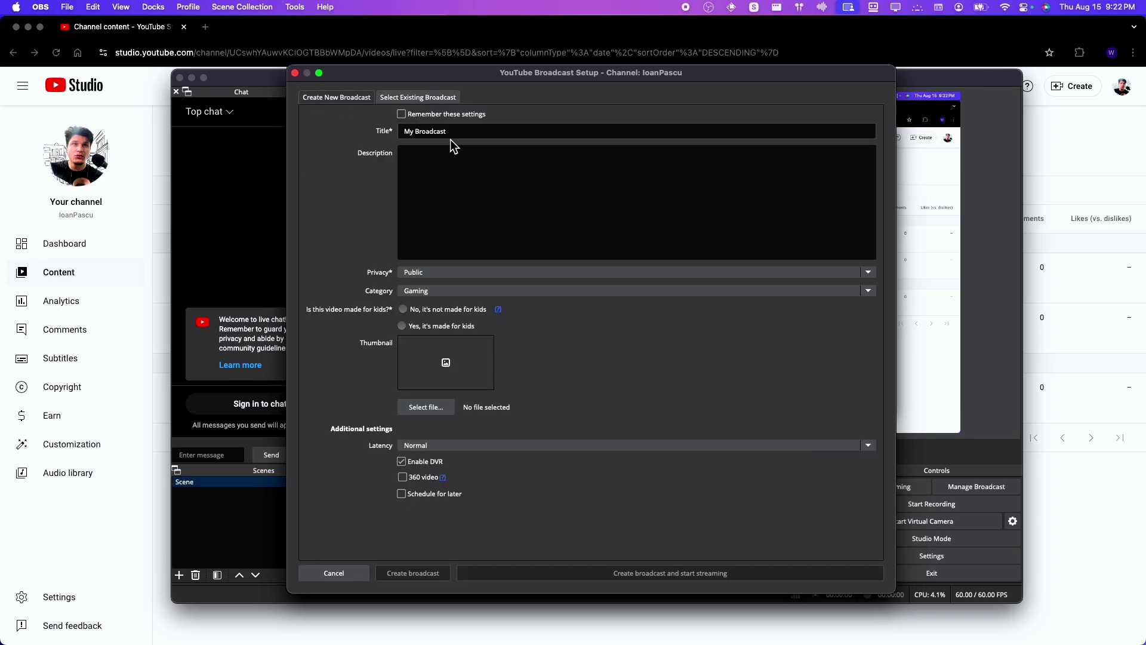
pyautogui.moveTo(457, 134); pyautogui.dragTo(397, 138)
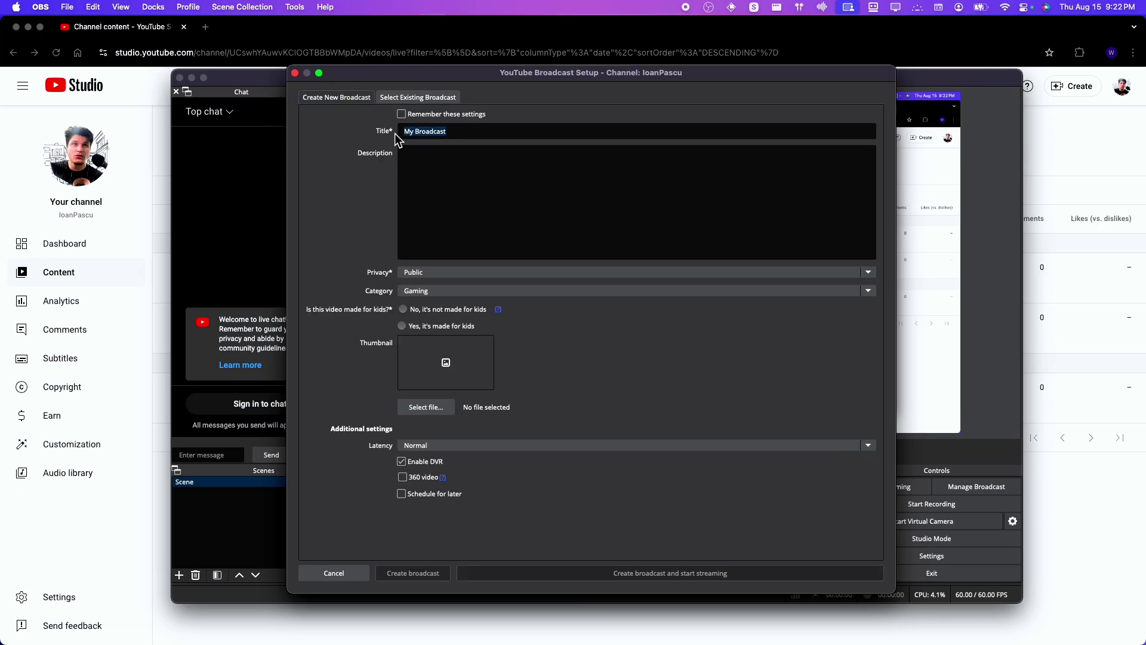
pyautogui.write('rw')
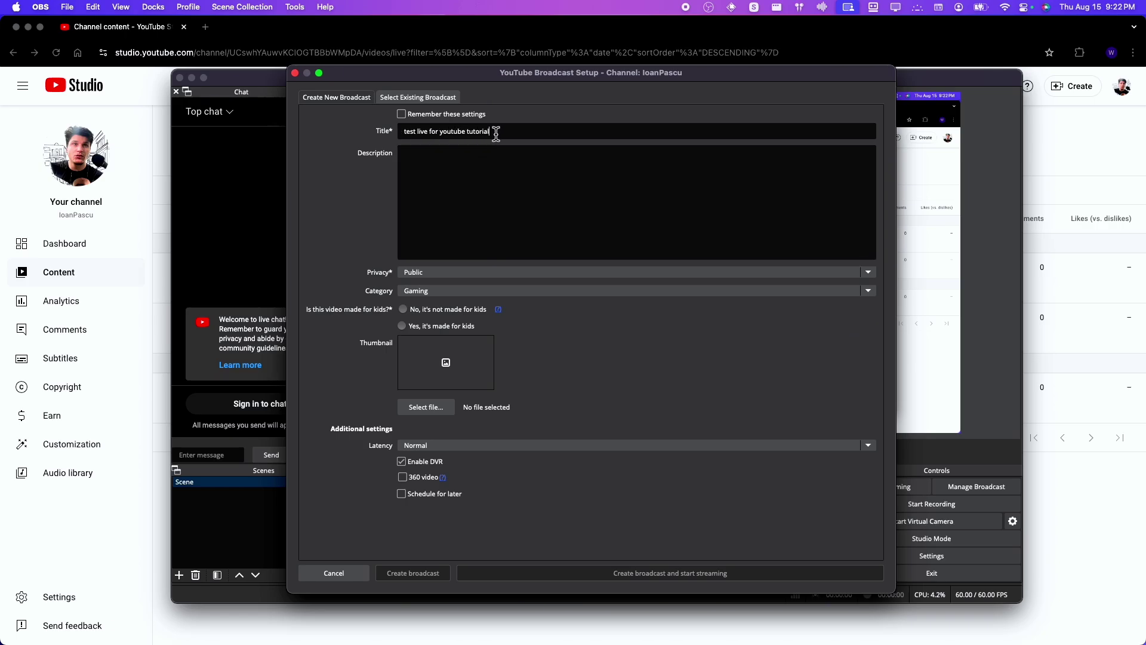
pyautogui.moveTo(491, 131); pyautogui.dragTo(327, 138)
pyautogui.press('super+c')
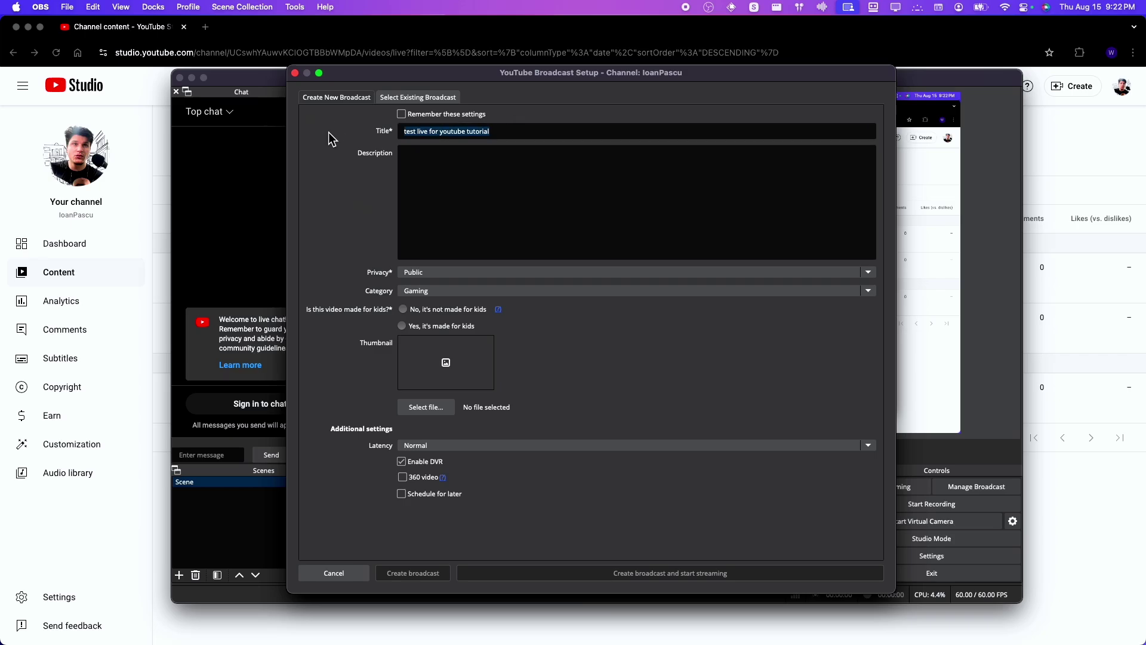
pyautogui.click(457, 173)
pyautogui.press('super+v')
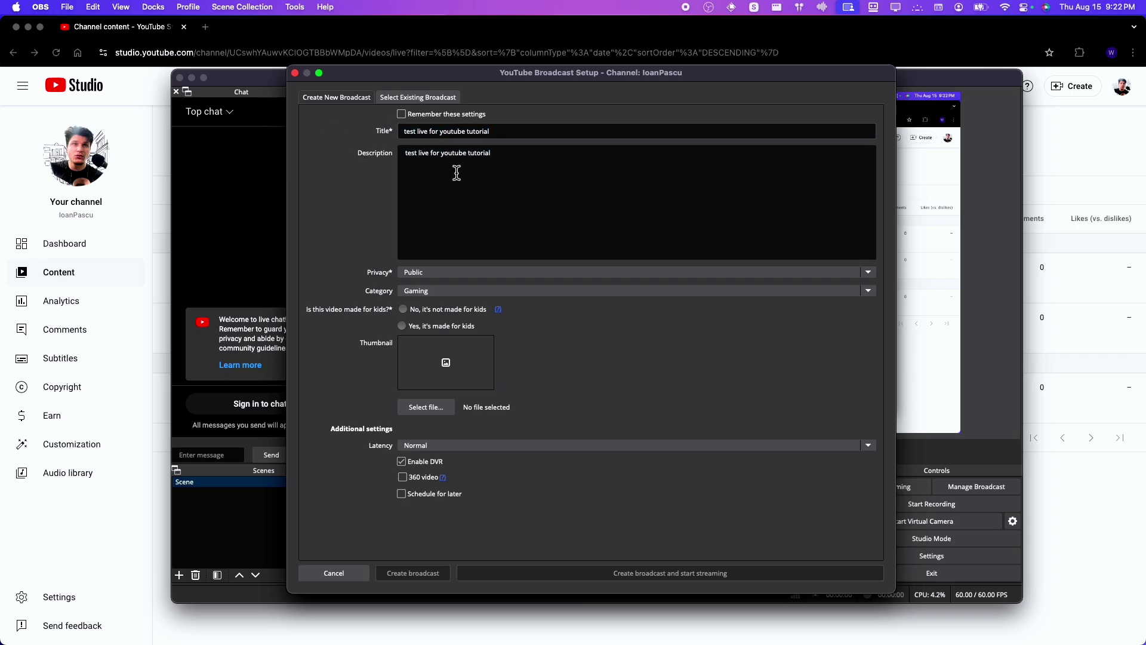
# Make the broadcast Unlisted, category Education, and marked not made for kids.
pyautogui.click(443, 273)
pyautogui.click(443, 275)
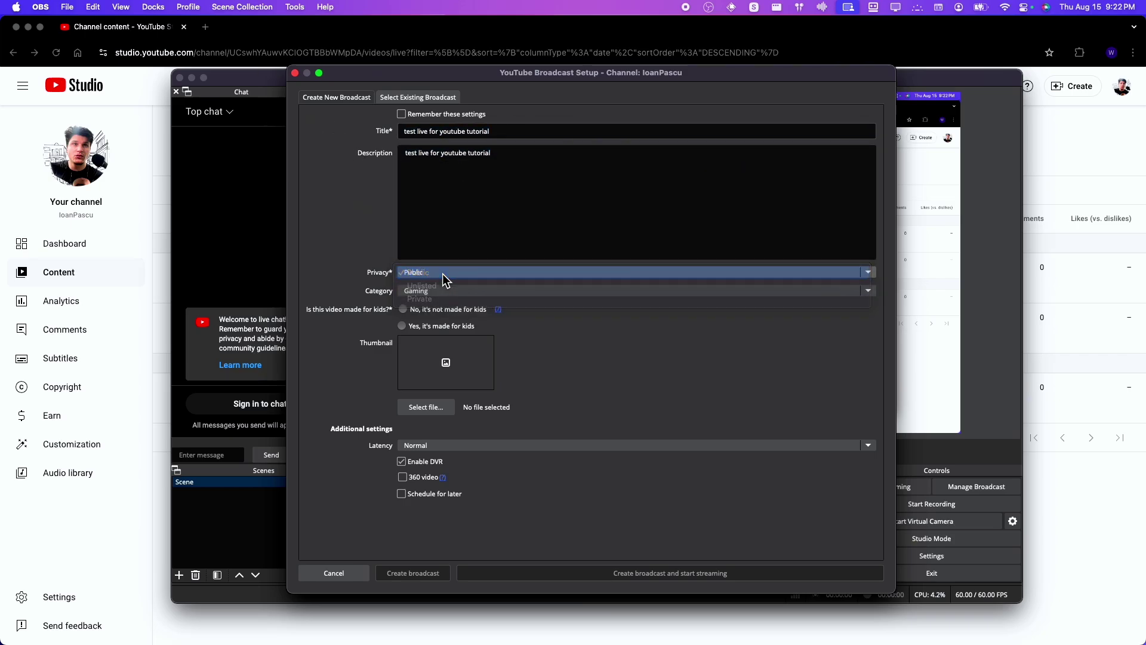
pyautogui.click(454, 291)
pyautogui.click(440, 291)
pyautogui.click(439, 273)
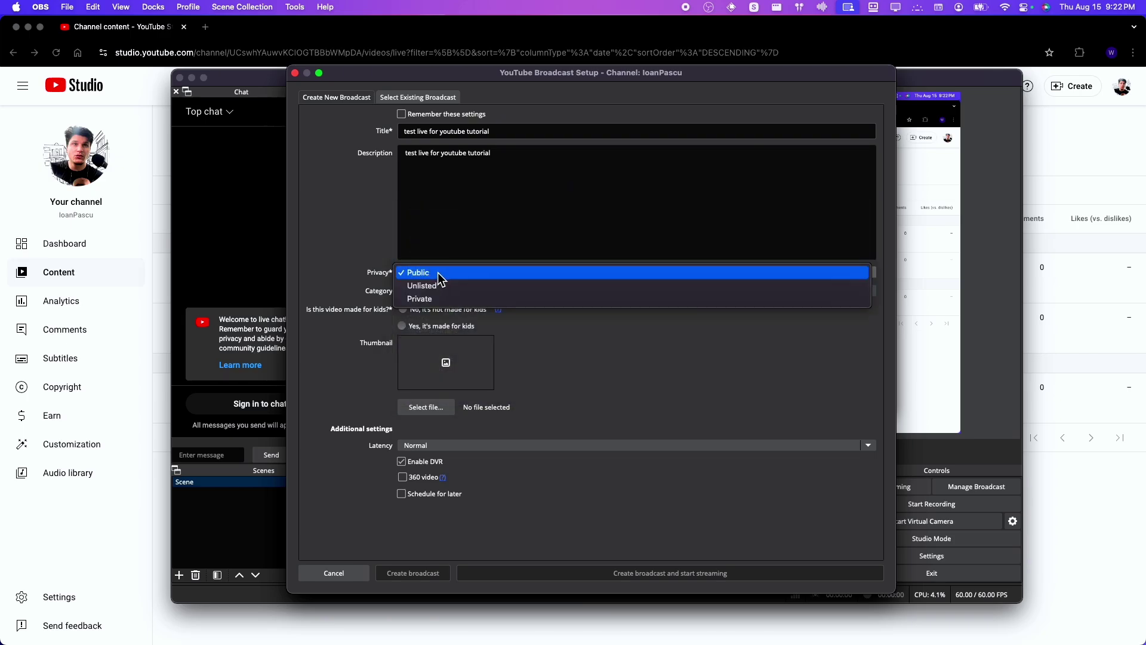
pyautogui.click(441, 285)
pyautogui.click(448, 292)
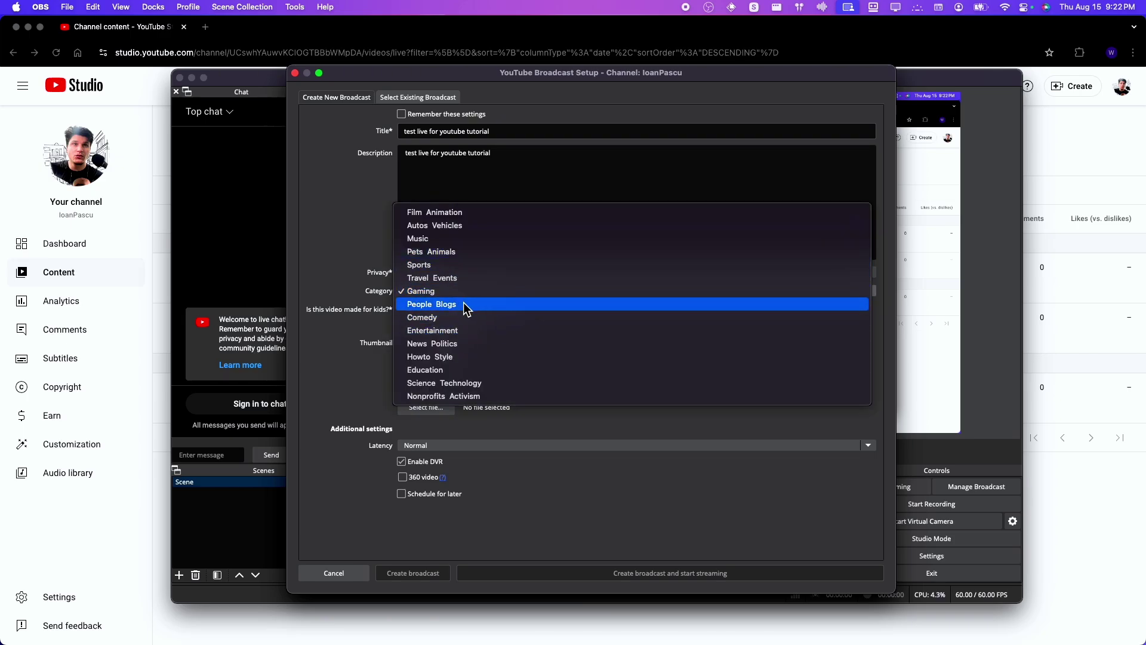
pyautogui.click(457, 371)
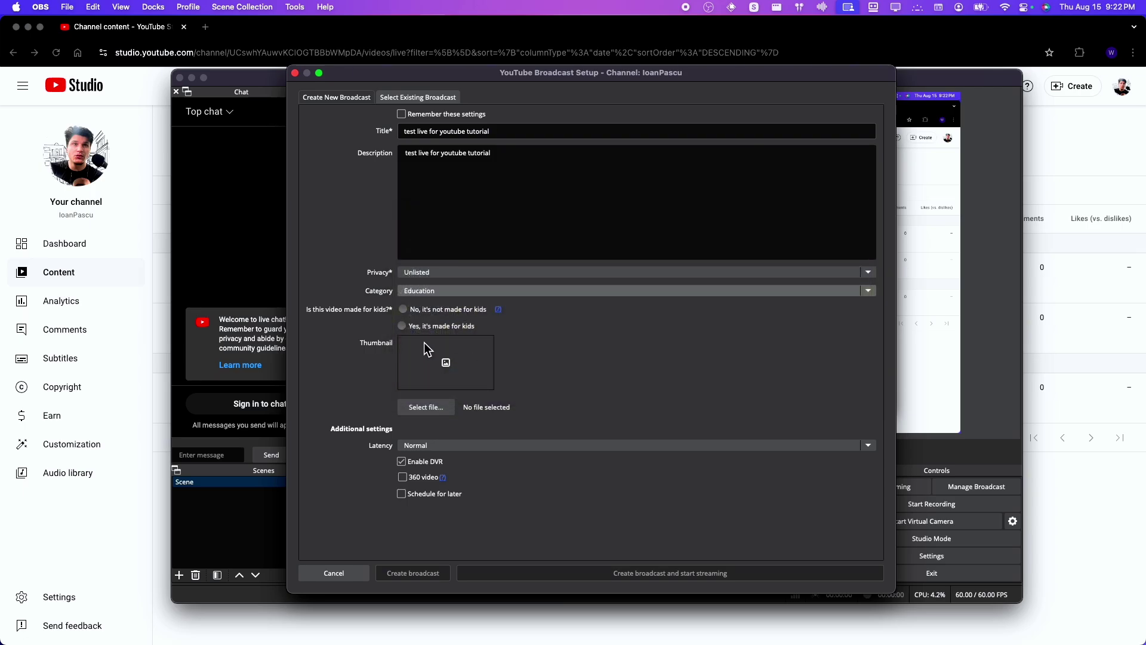
pyautogui.click(403, 309)
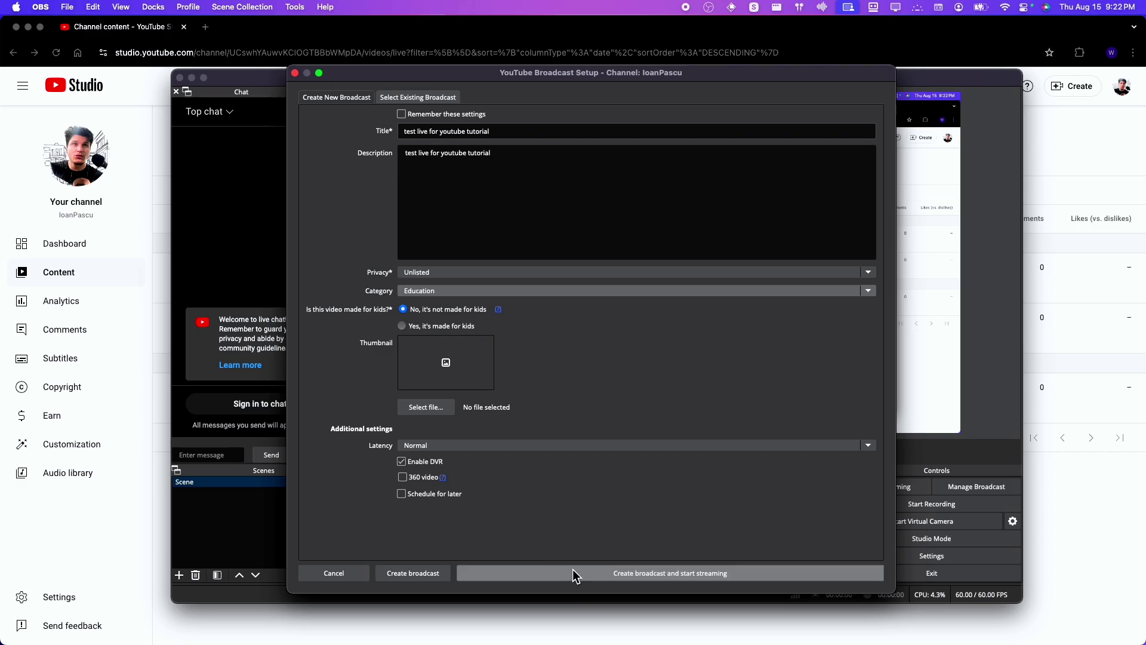
# Create the broadcast, dismiss the notice, and start streaming to YouTube.
pyautogui.click(414, 573)
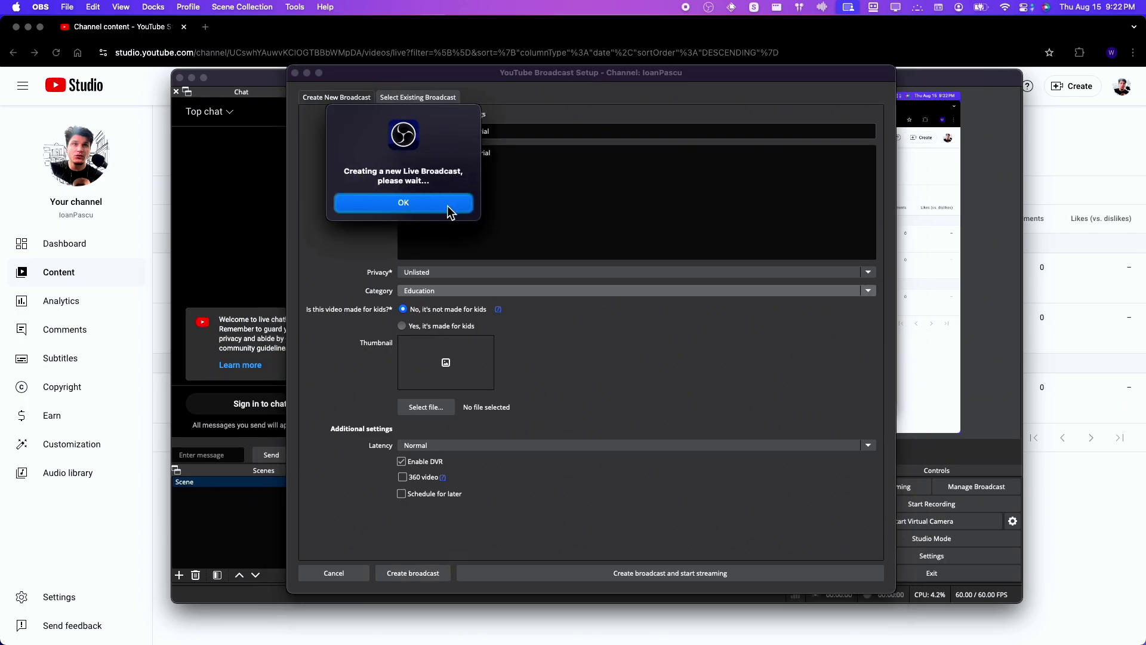
pyautogui.click(449, 206)
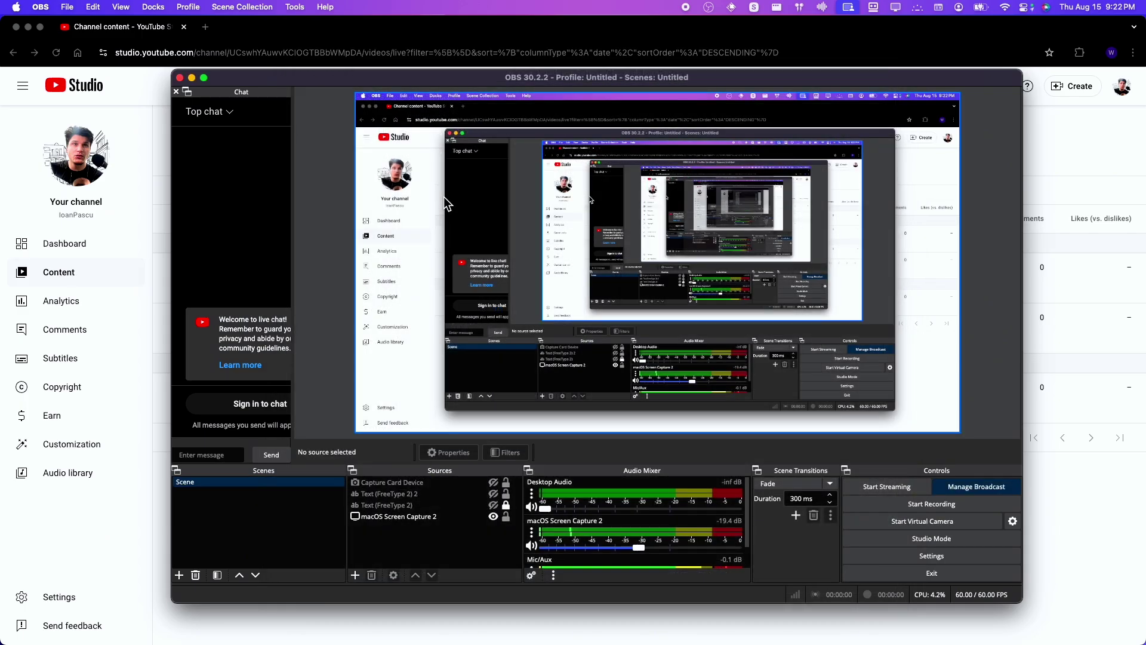
pyautogui.click(886, 487)
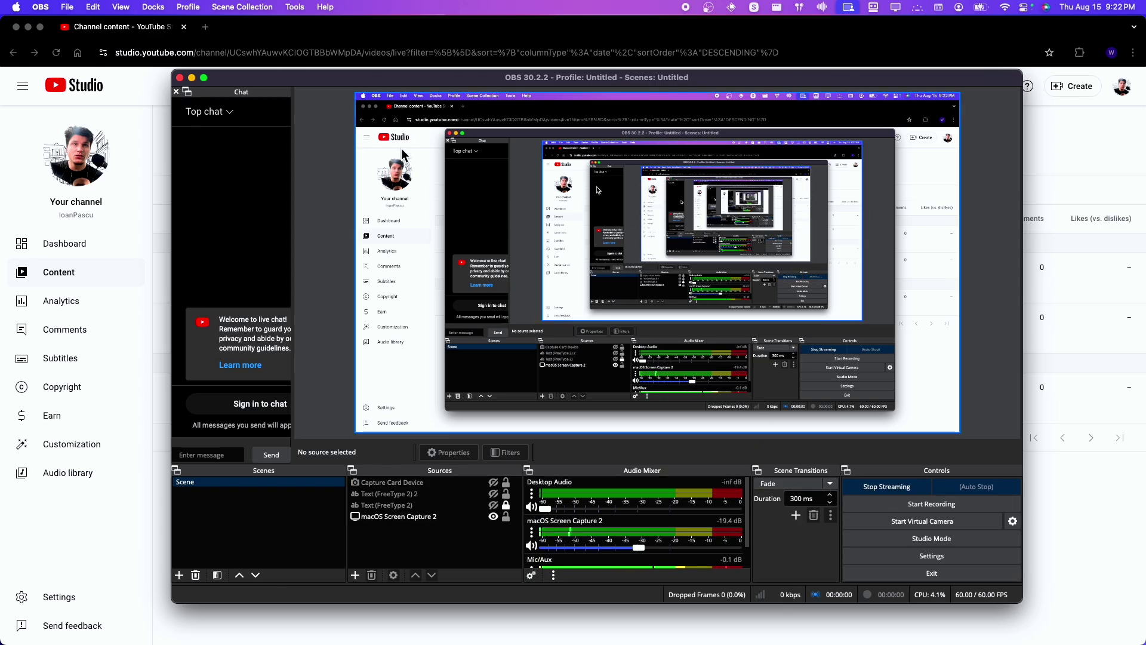
# Reload YouTube Studio's Live list twice until 'test live for youtube tutorial' shows live, then return to OBS.
pyautogui.click(192, 78)
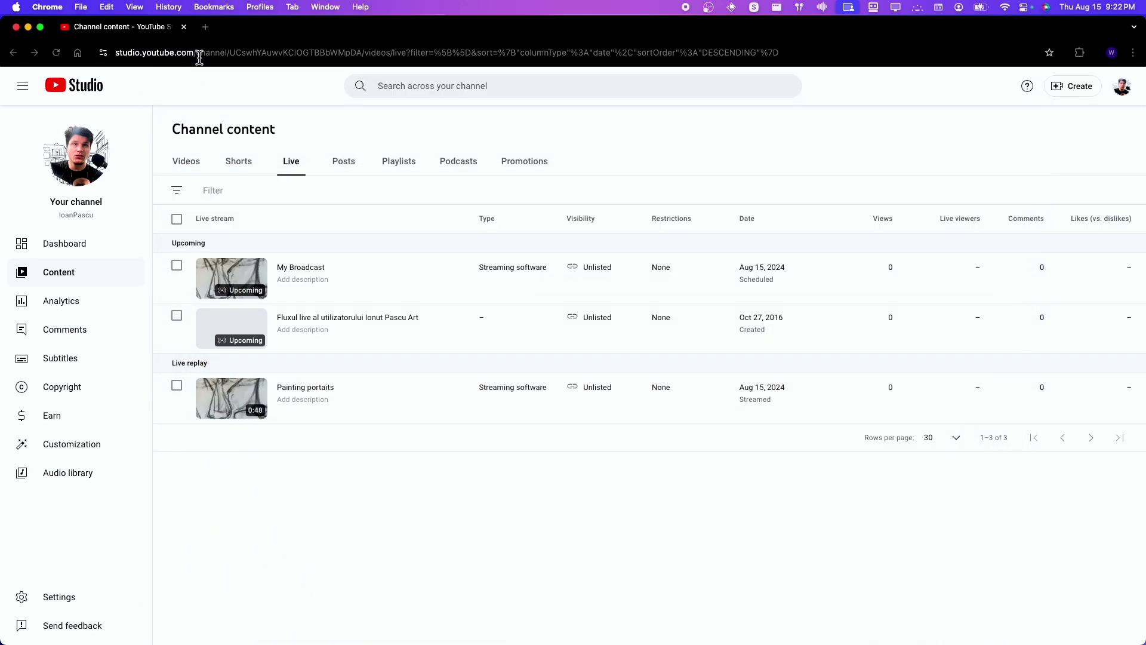
pyautogui.click(200, 58)
pyautogui.press('Return')
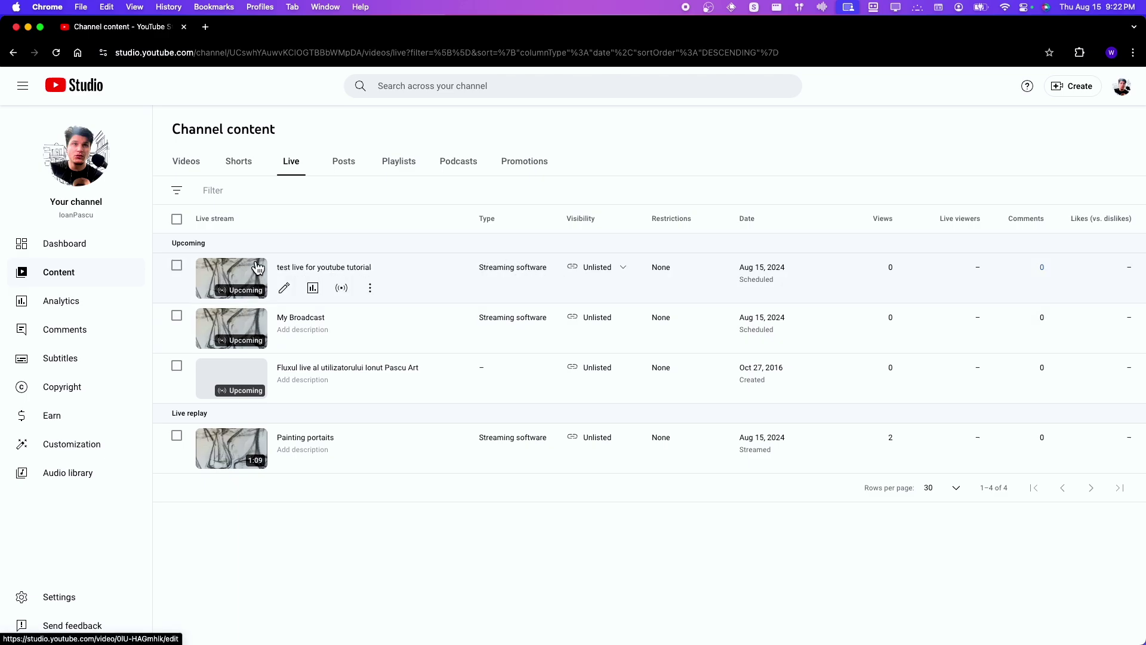
pyautogui.click(274, 53)
pyautogui.press('Return')
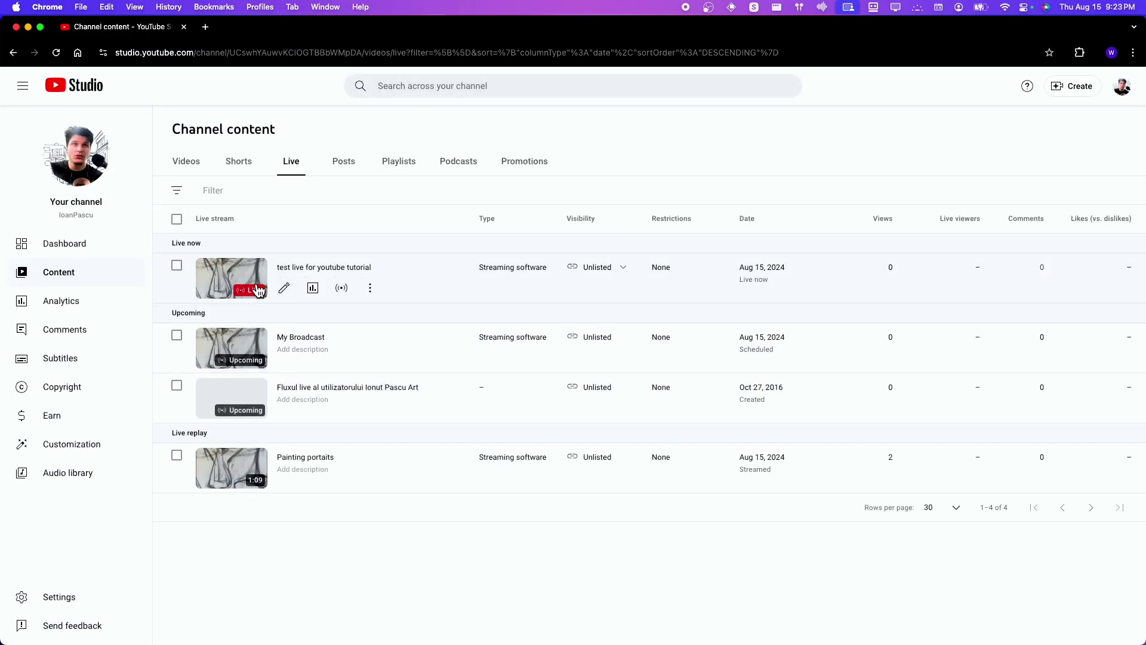
pyautogui.press('super+Tab')
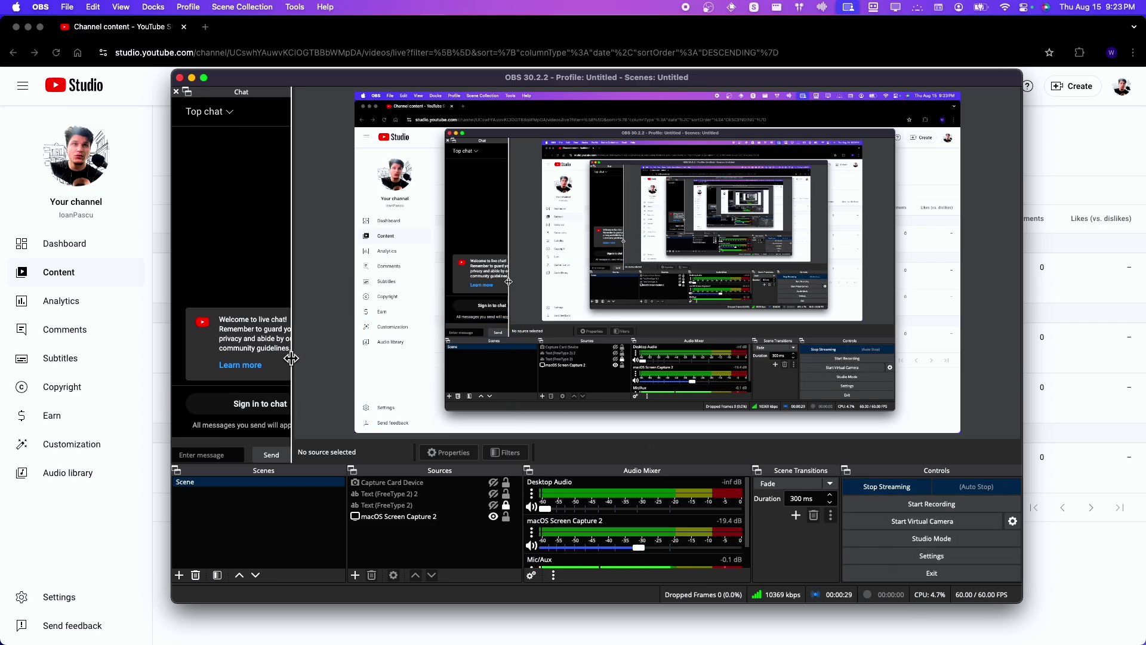
# Widen OBS's chat dock beside the preview, then minimise OBS and reload the YouTube Studio live list.
pyautogui.moveTo(292, 358); pyautogui.dragTo(397, 358)
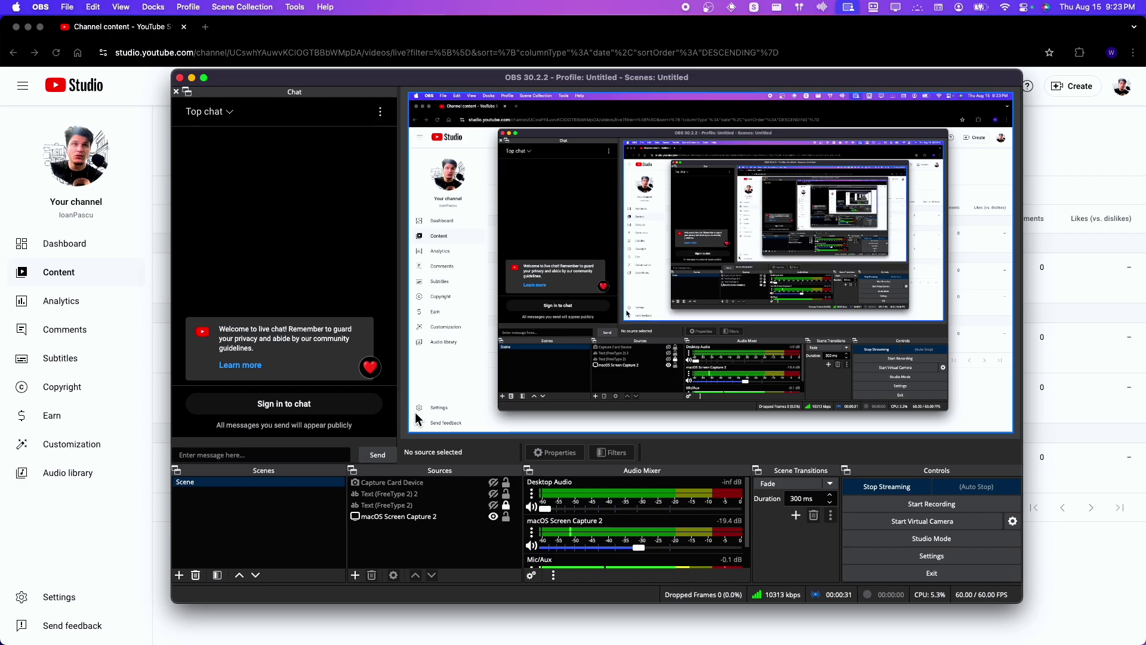
pyautogui.moveTo(690, 83); pyautogui.dragTo(688, 90)
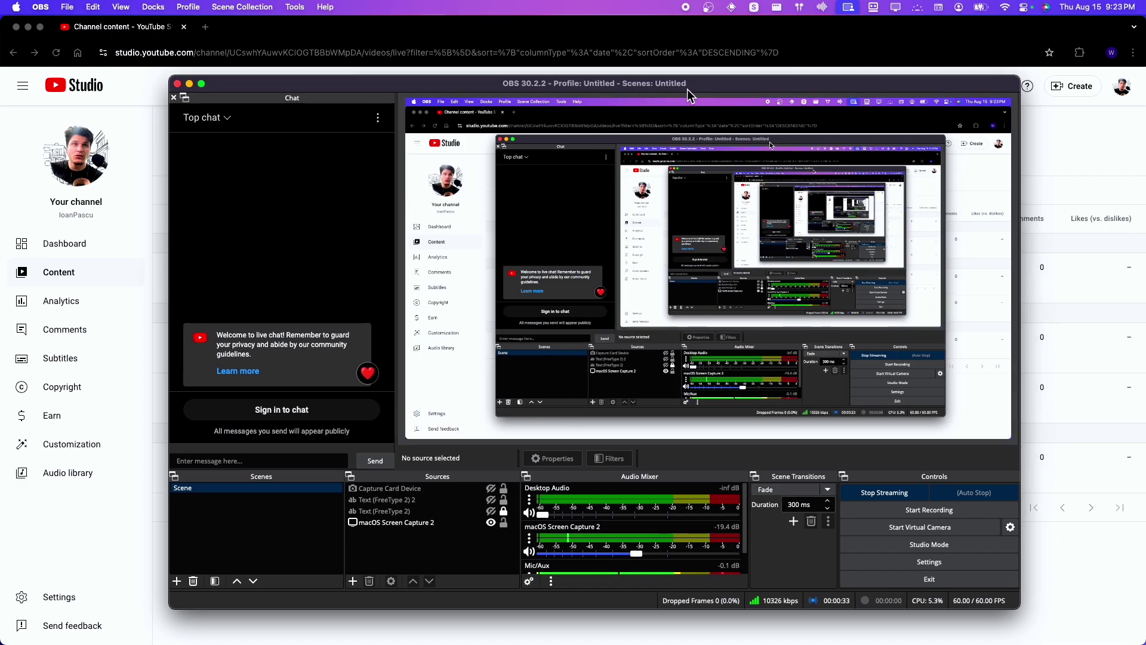
pyautogui.press('super+m')
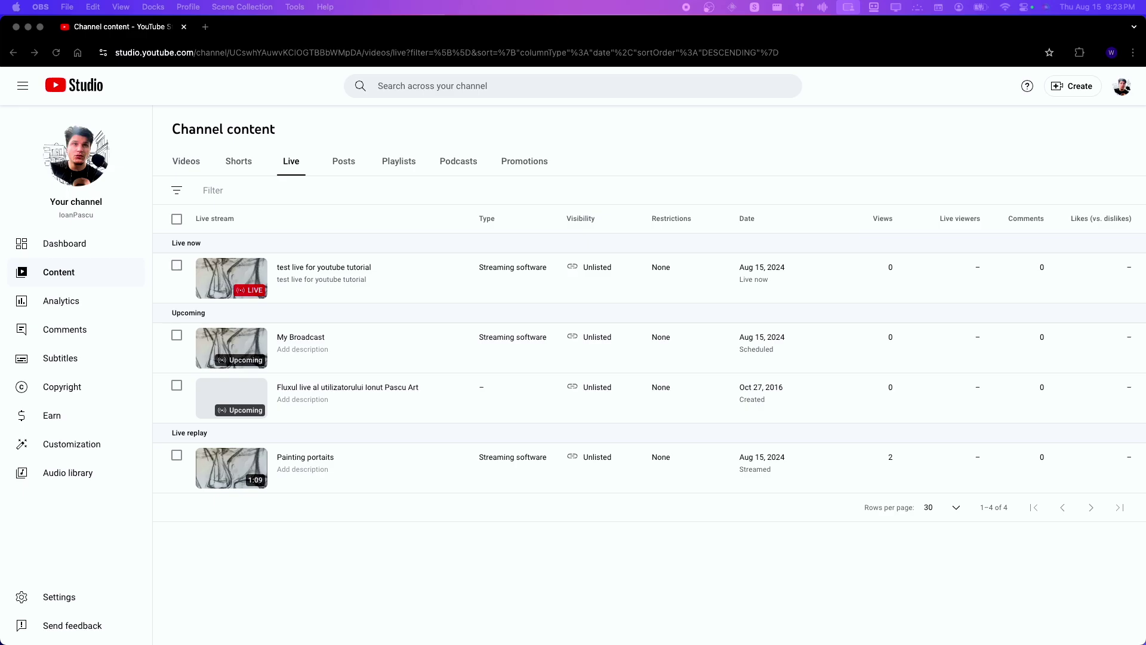
pyautogui.click(263, 52)
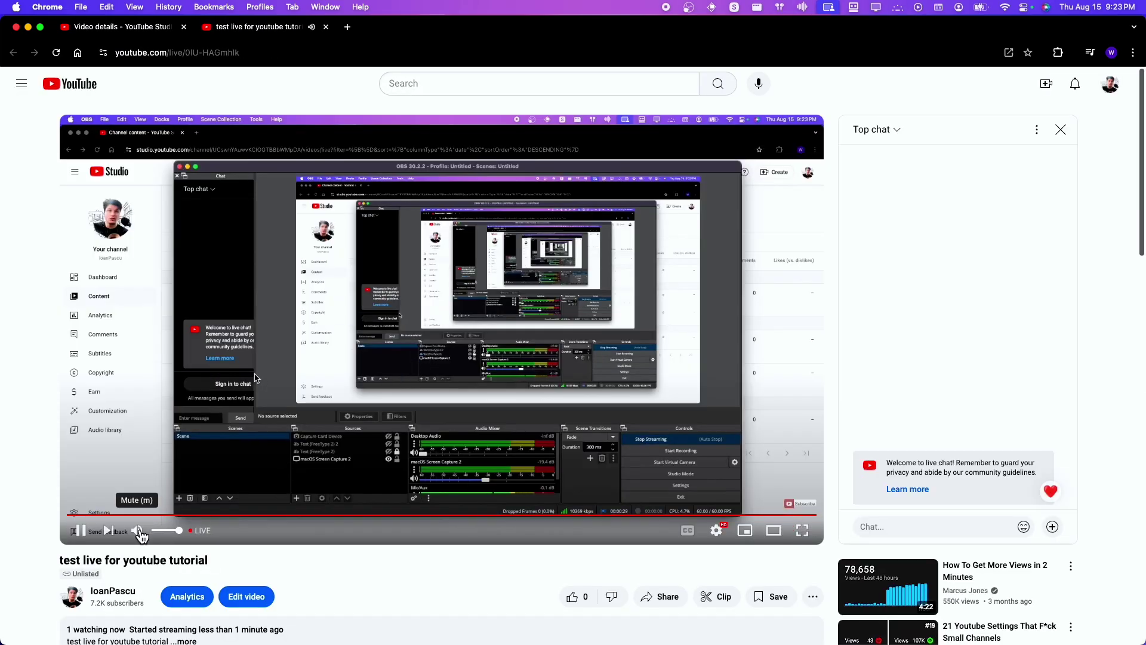
# Mute the live stream and set its playback quality to 1080p60.
pyautogui.click(139, 530)
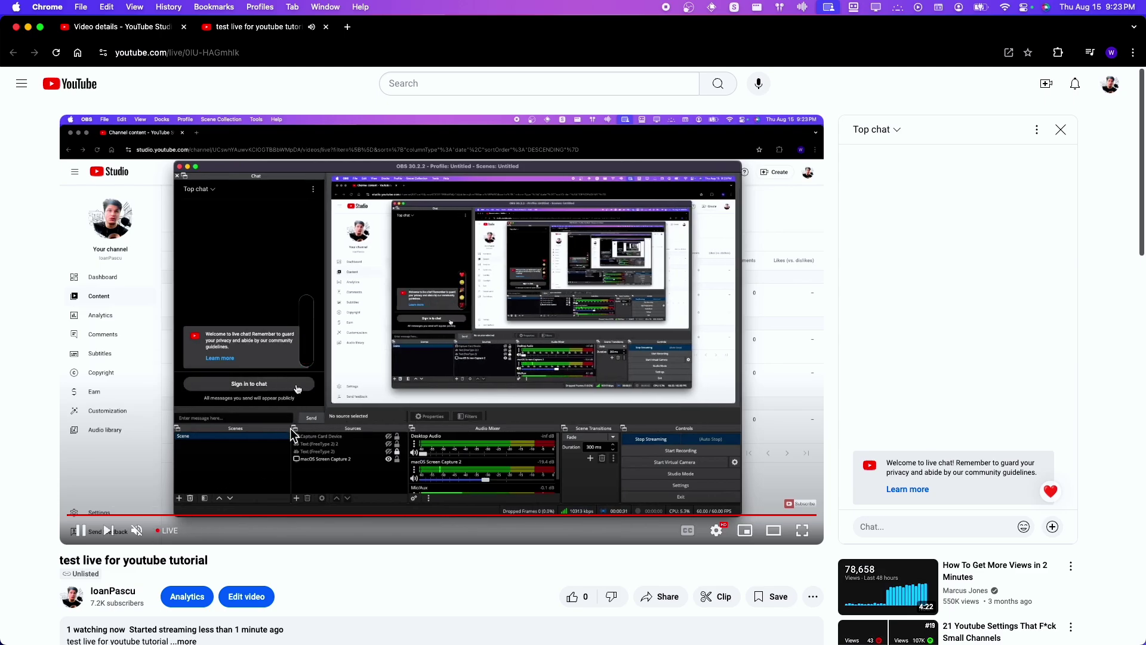
pyautogui.click(716, 531)
pyautogui.click(741, 494)
pyautogui.click(743, 347)
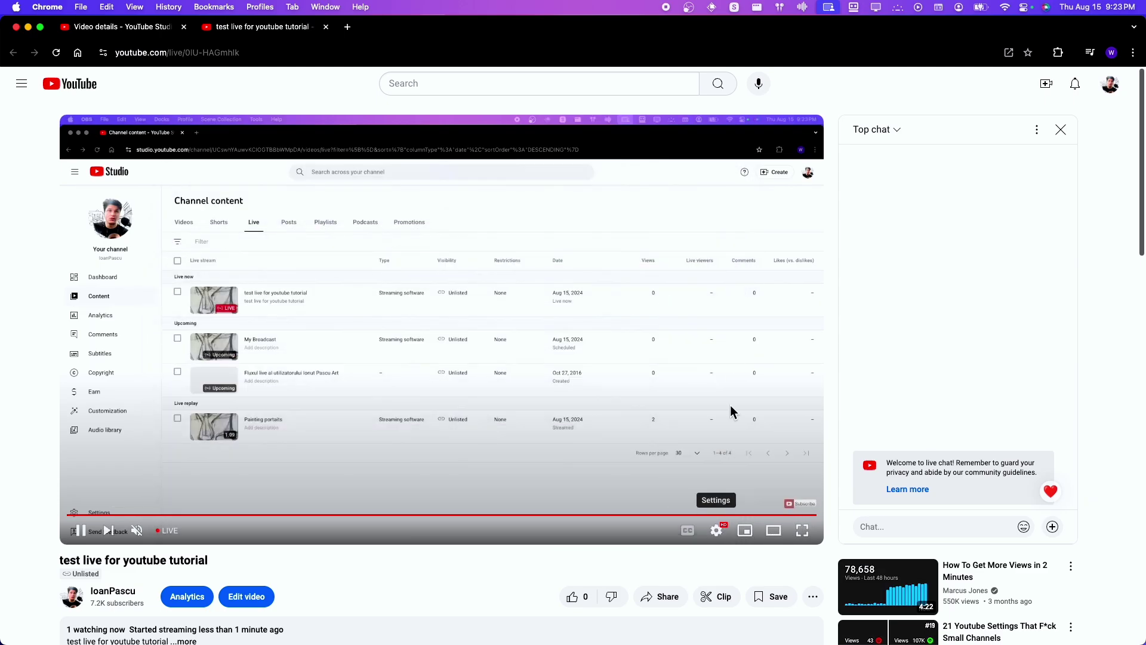
# Watch full screen, scrub back, forward and to the live edge, then exit and close the tab.
pyautogui.click(803, 530)
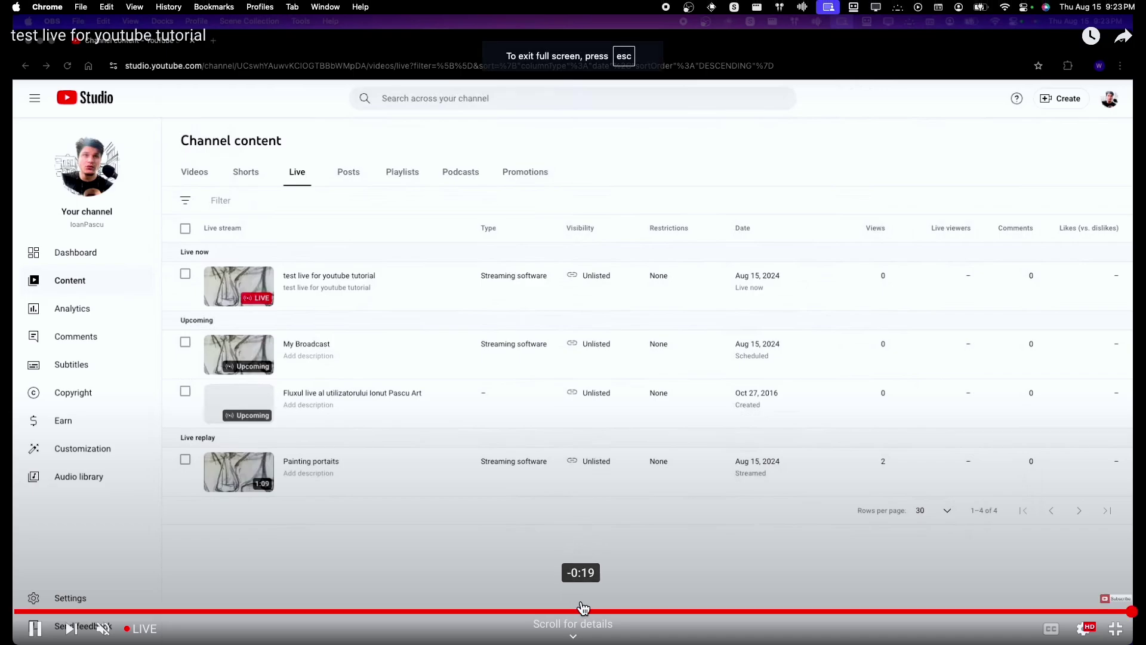
pyautogui.click(650, 611)
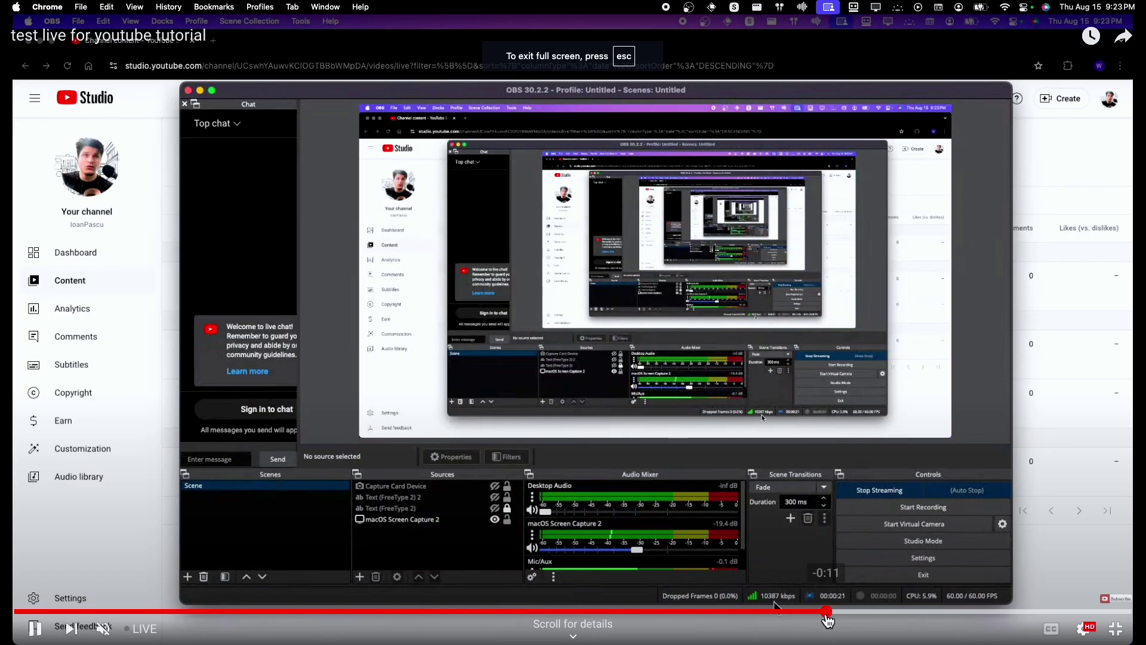
pyautogui.click(842, 611)
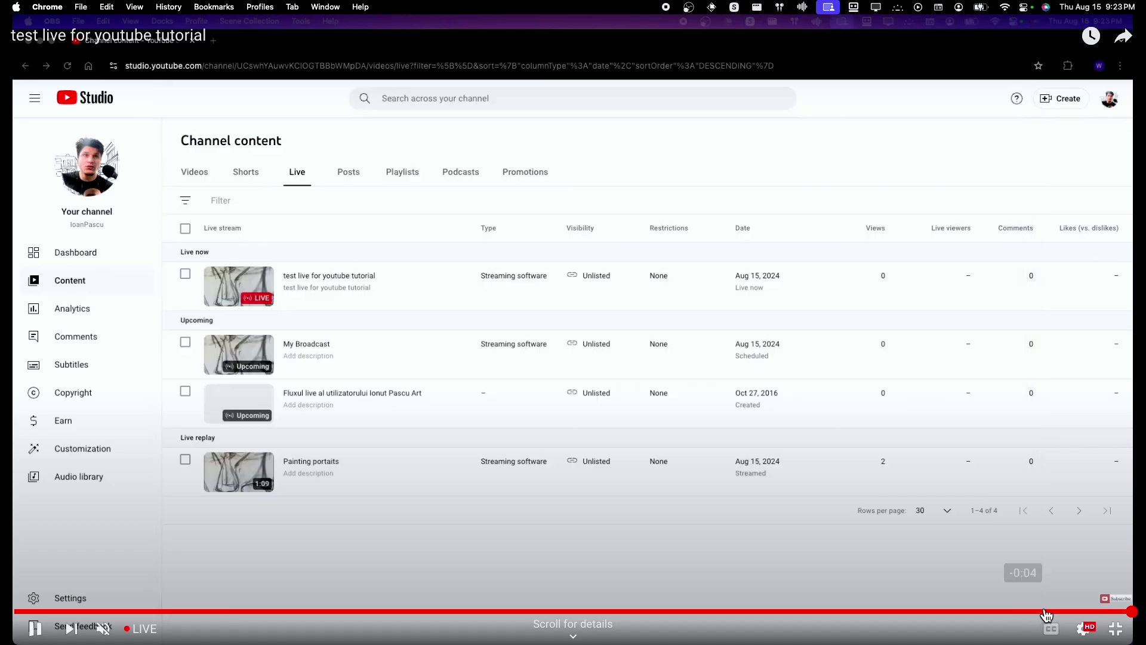
pyautogui.click(1120, 612)
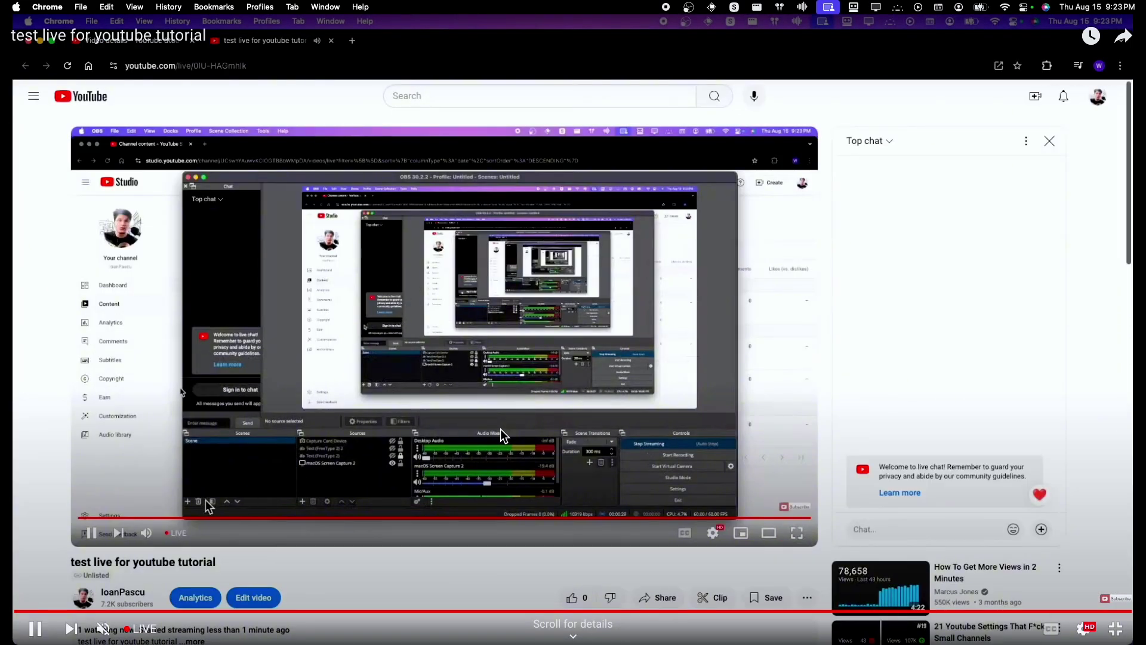
pyautogui.click(1111, 630)
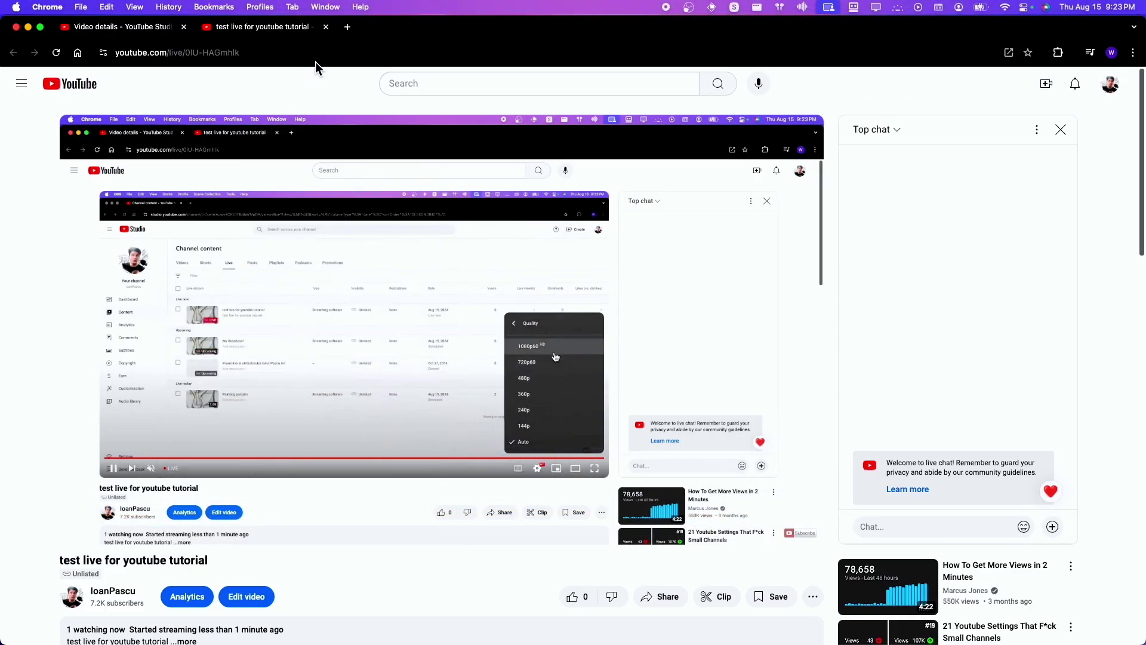
pyautogui.click(325, 27)
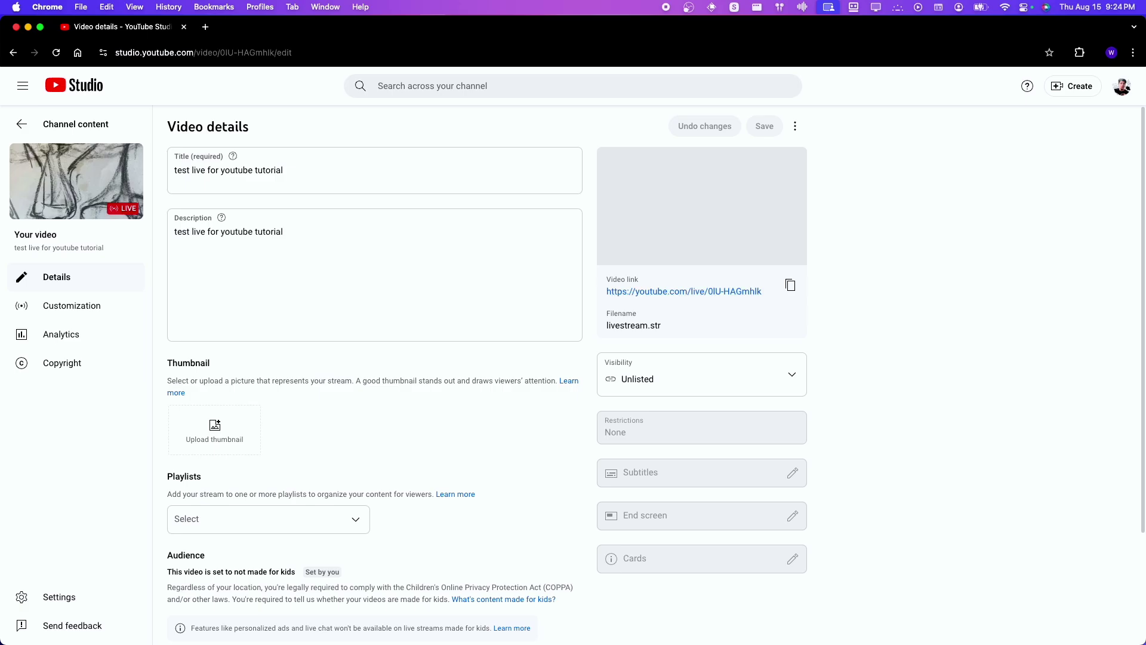
# Stop the YouTube stream in OBS and confirm ending it.
pyautogui.press('super+Tab')
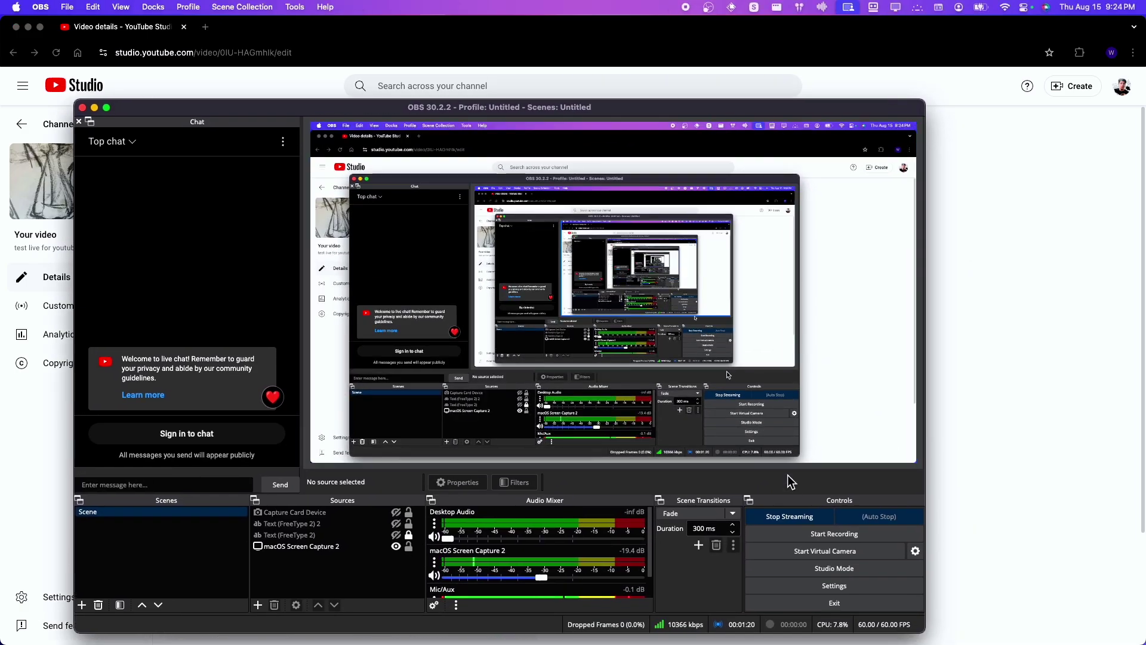
pyautogui.click(791, 517)
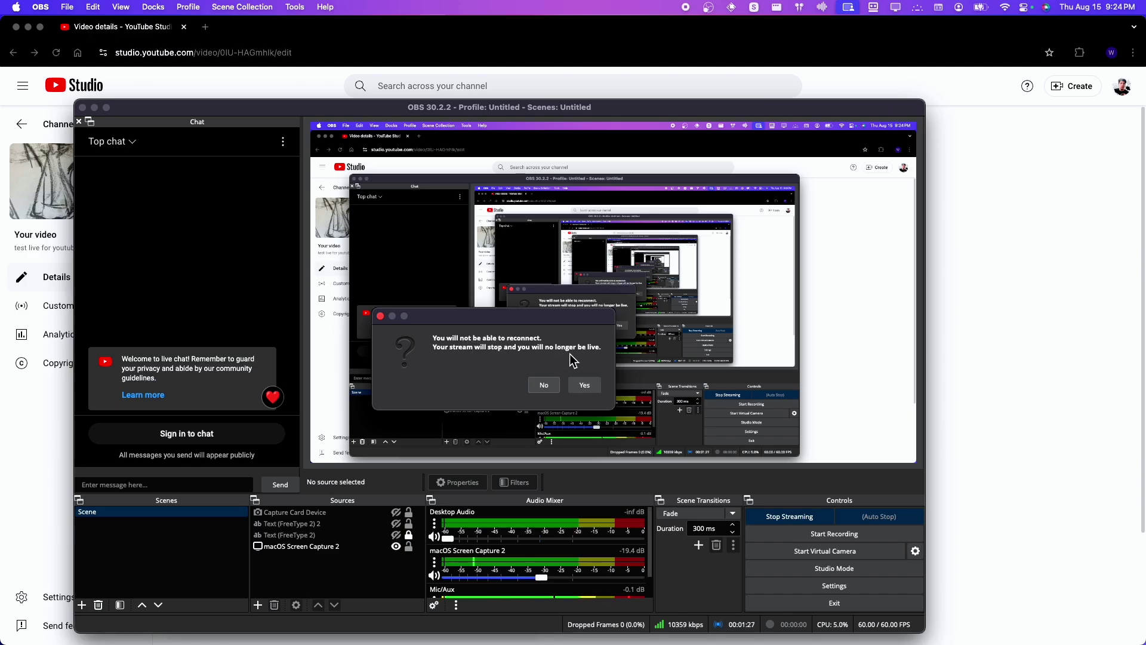
pyautogui.click(584, 386)
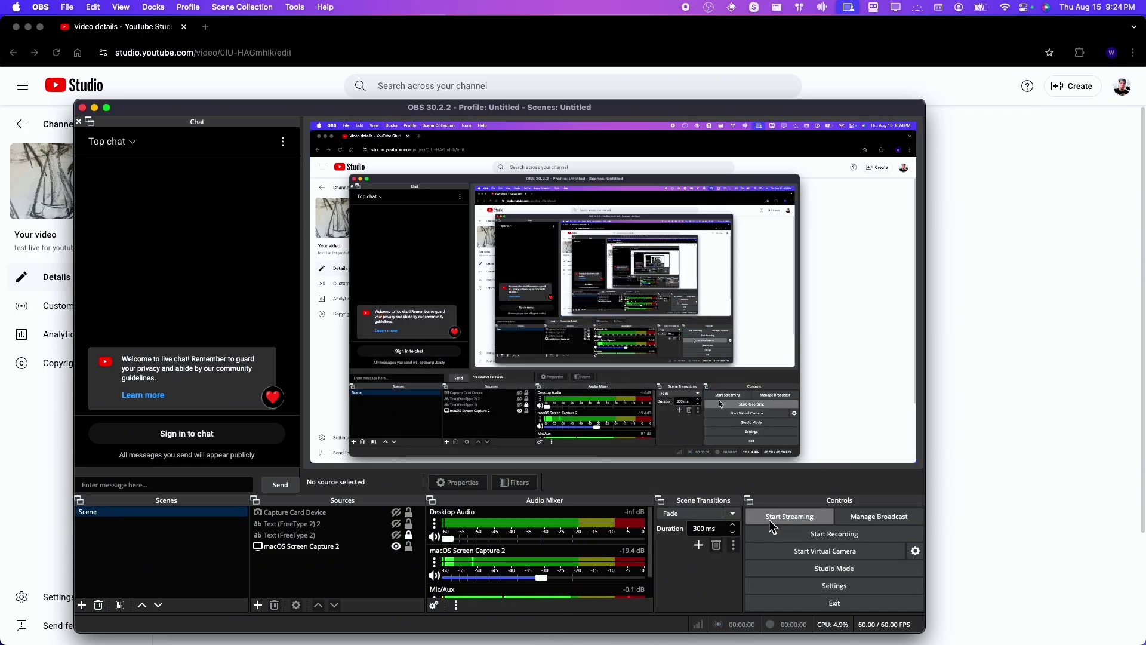
# Change the Output streaming bitrate in OBS Settings from 10000 to 9000 Kbps.
pyautogui.click(797, 585)
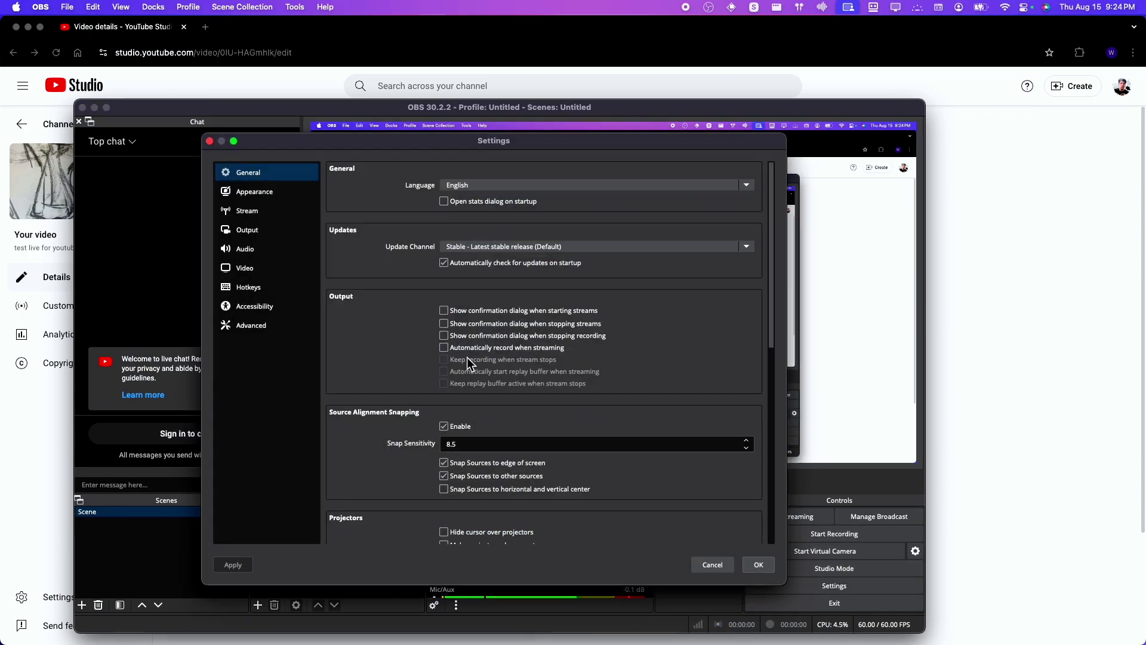
pyautogui.click(267, 268)
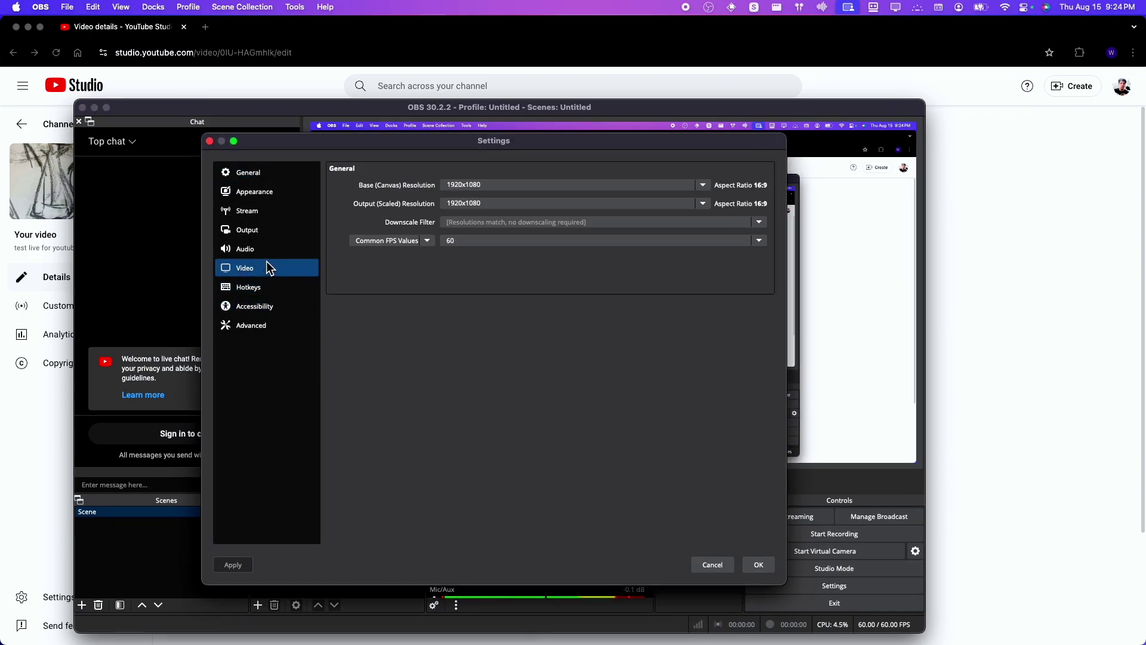
pyautogui.click(266, 230)
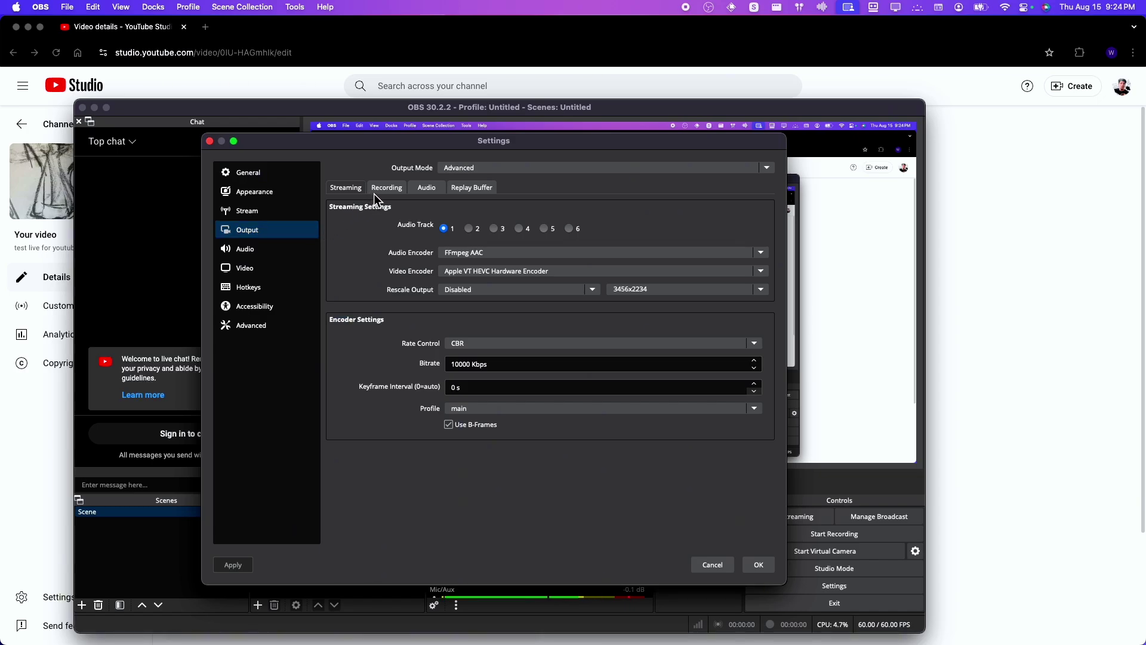
pyautogui.click(469, 364)
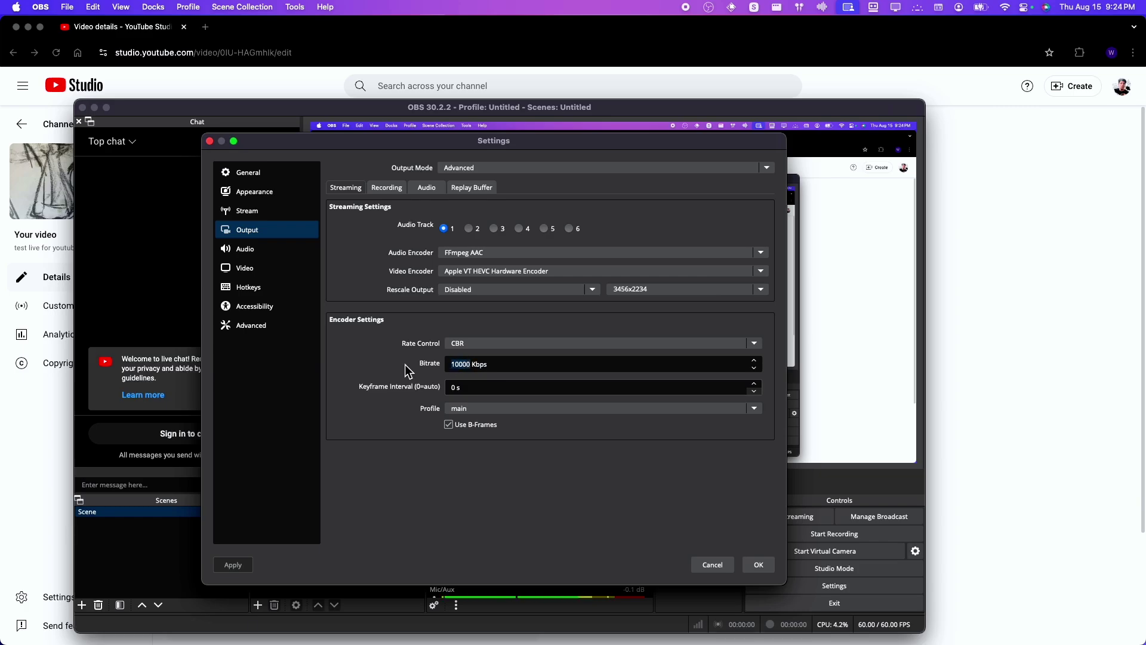
pyautogui.press('super+a')
pyautogui.write('90000')
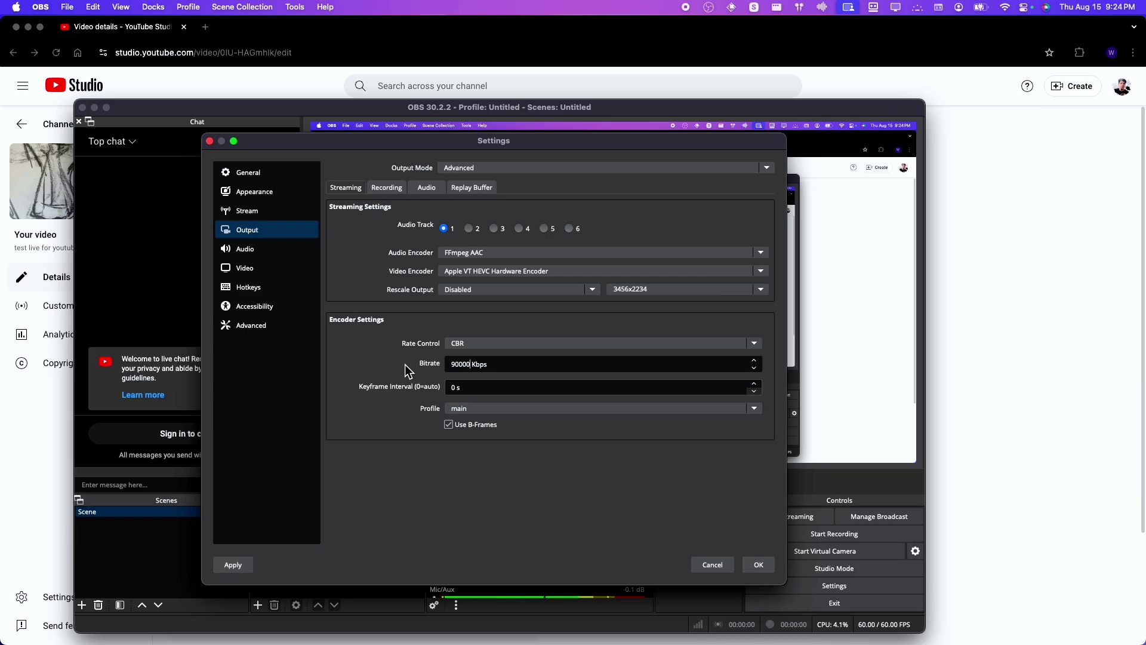
pyautogui.press('BackSpace')
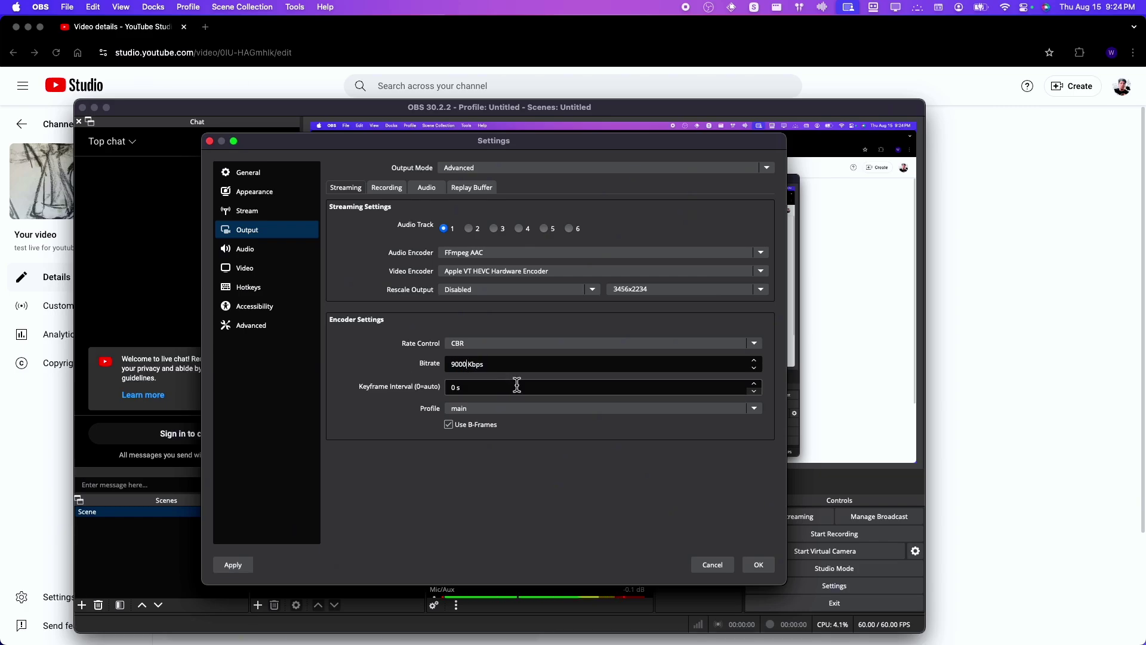